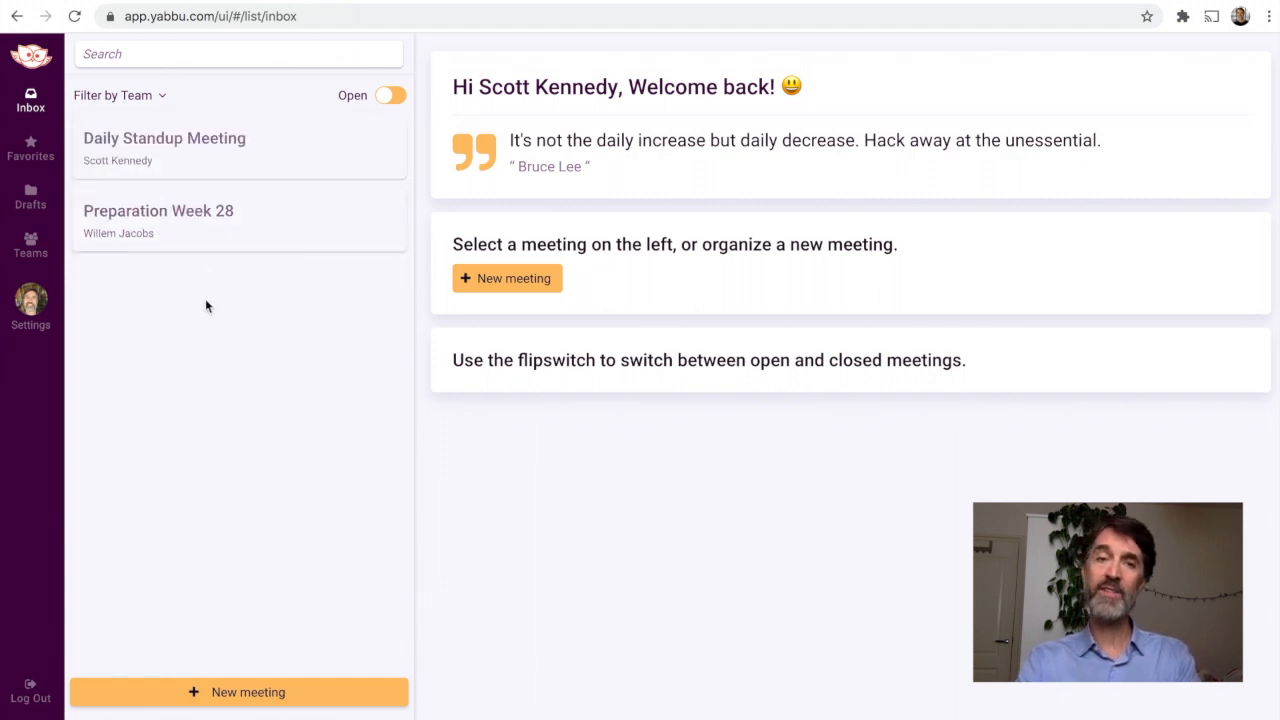
# Step: Check the closed meetings, return to the open ones, and view the agenda items of the Daily Standup Meeting
pyautogui.click(391, 96)
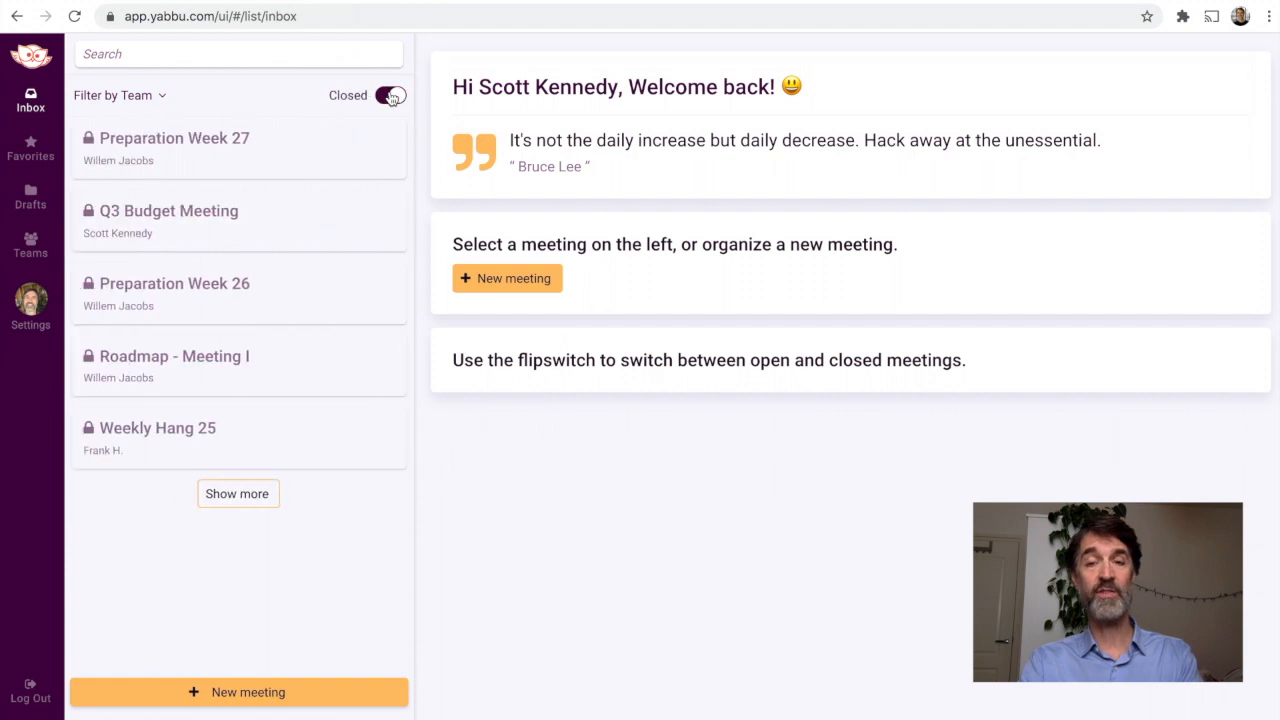
pyautogui.click(391, 96)
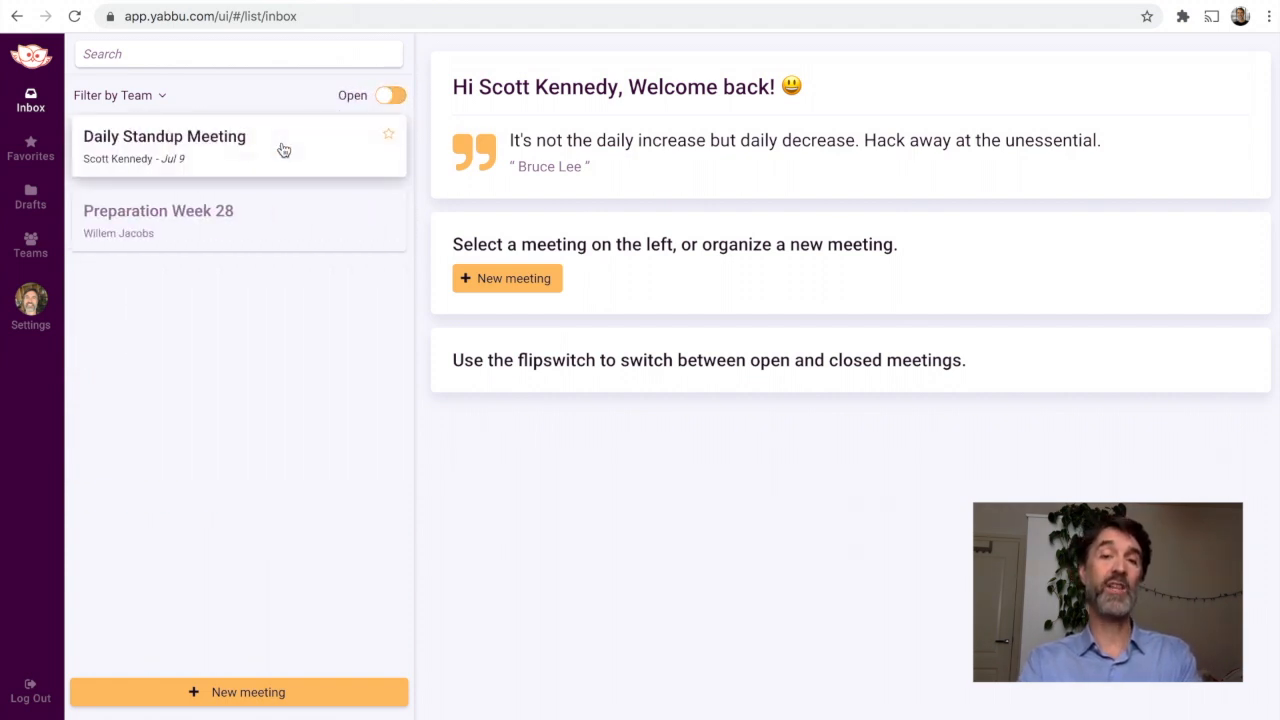
pyautogui.click(283, 150)
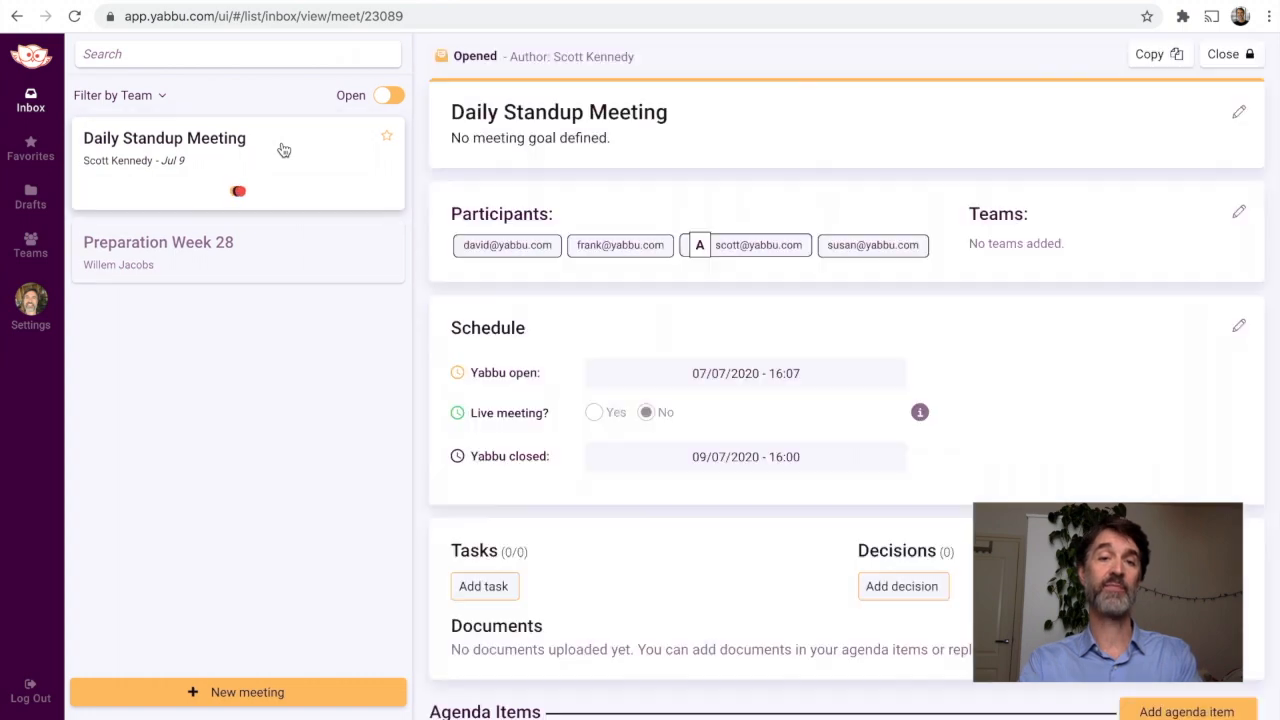
pyautogui.click(157, 211)
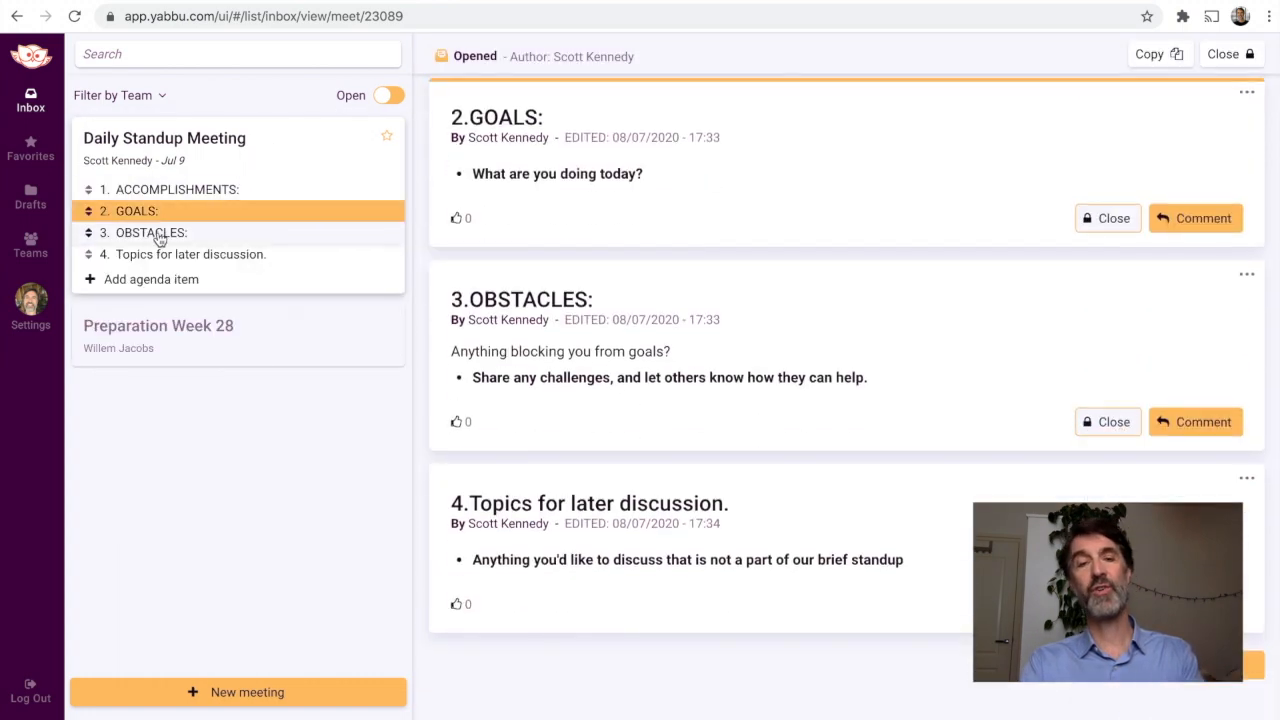
pyautogui.click(159, 234)
# Step: Try the meeting search with the term "search" and clear it
pyautogui.click(159, 53)
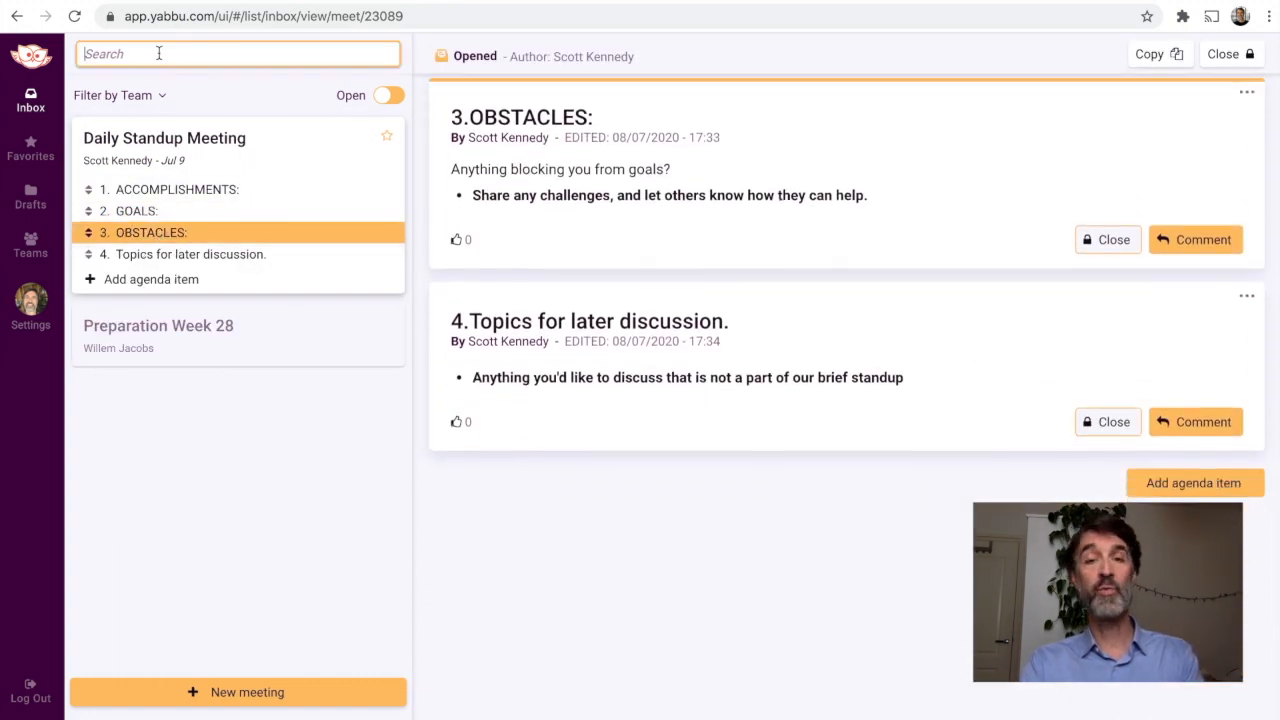
pyautogui.write('search')
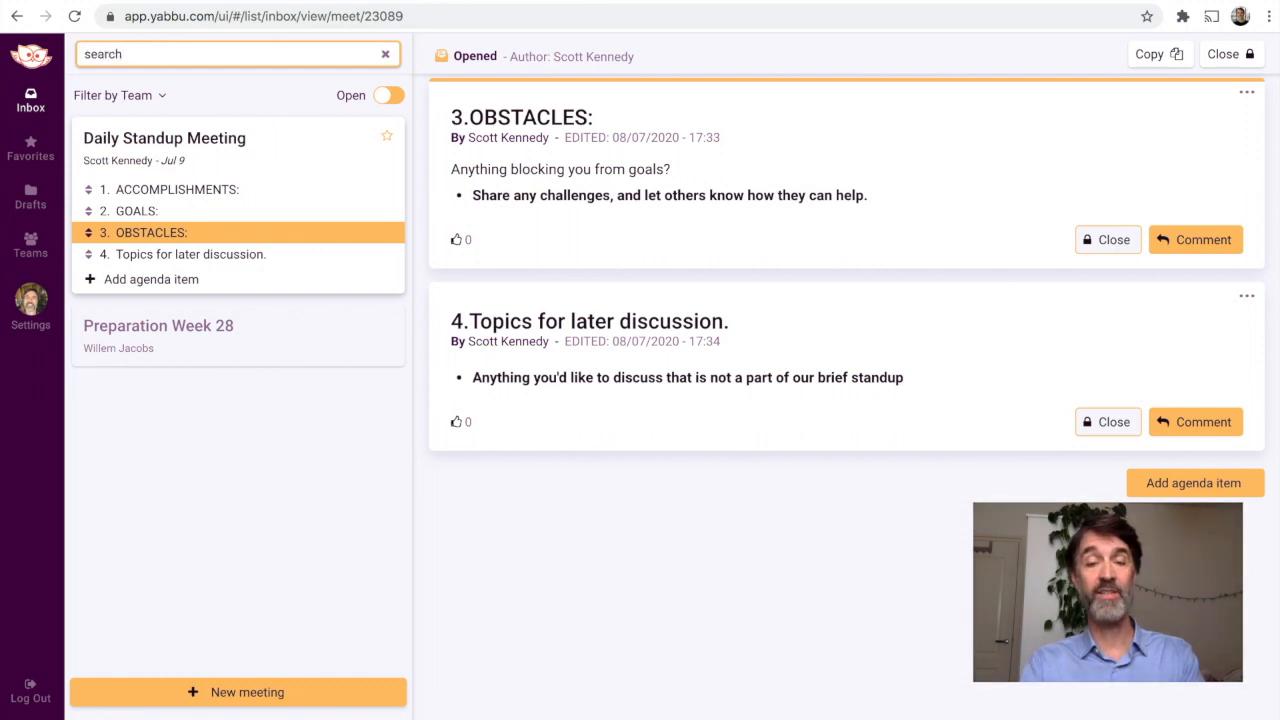
pyautogui.press('BackSpace')
pyautogui.press('BackSpace')
pyautogui.press('BackSpace')
pyautogui.press('BackSpace')
pyautogui.press('BackSpace')
pyautogui.press('BackSpace')
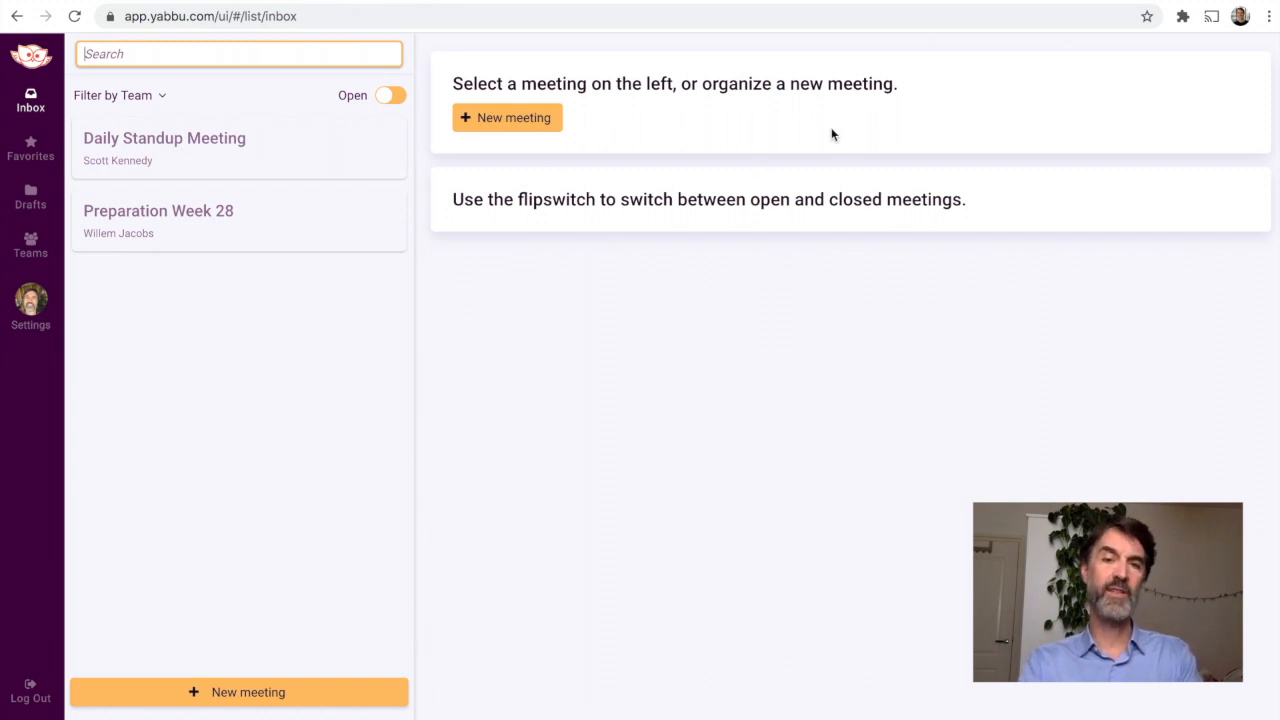
# Step: Reopen the Daily Standup Meeting and look through its details down to the last agenda item
pyautogui.click(237, 157)
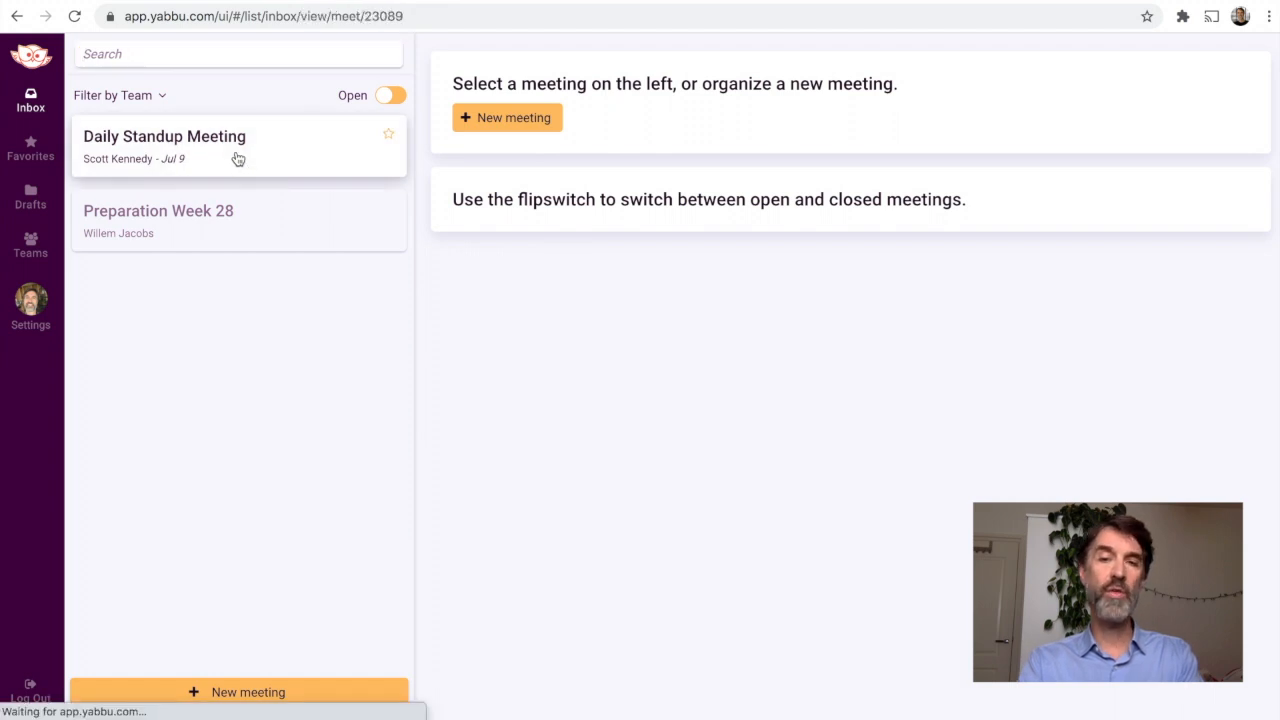
pyautogui.scroll(-3, 756, 263)
pyautogui.scroll(-2, 755, 263)
pyautogui.scroll(-2, 755, 263)
pyautogui.scroll(-2, 755, 263)
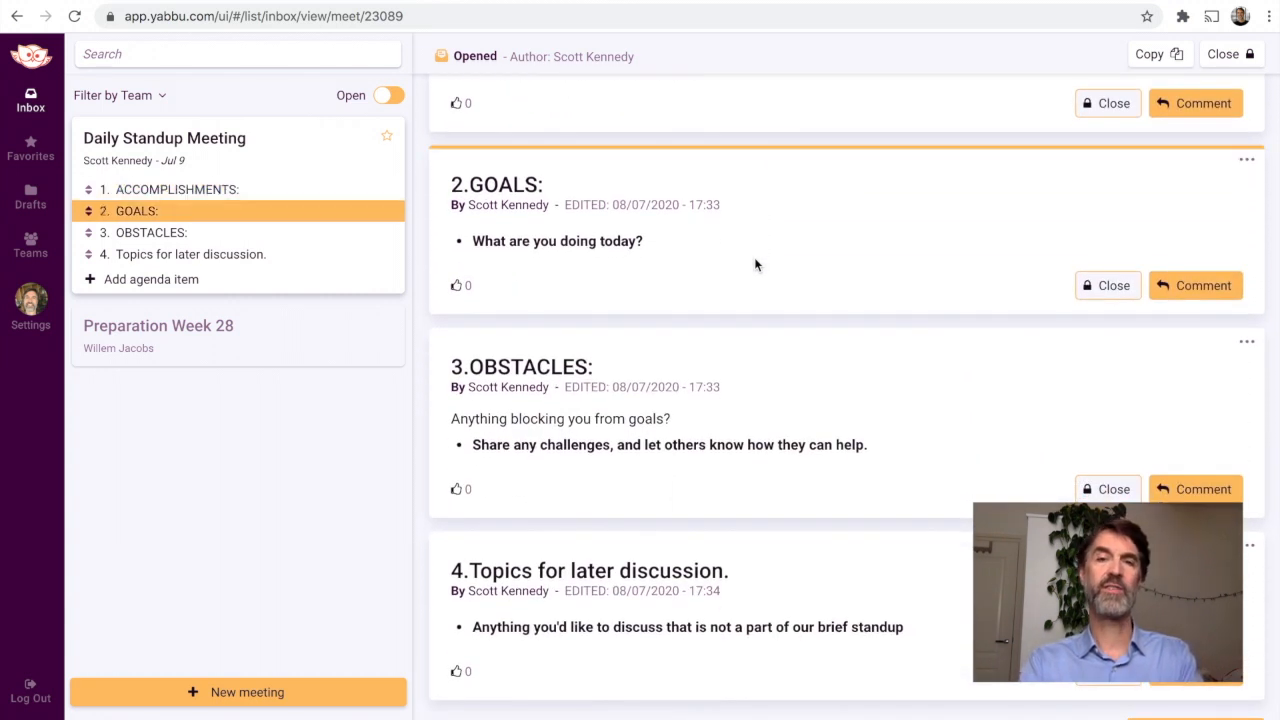
# Step: Create a new meeting titled "Weekly Hang" with the goal "Align marketing and sales activities" and continue to its participants
pyautogui.click(233, 700)
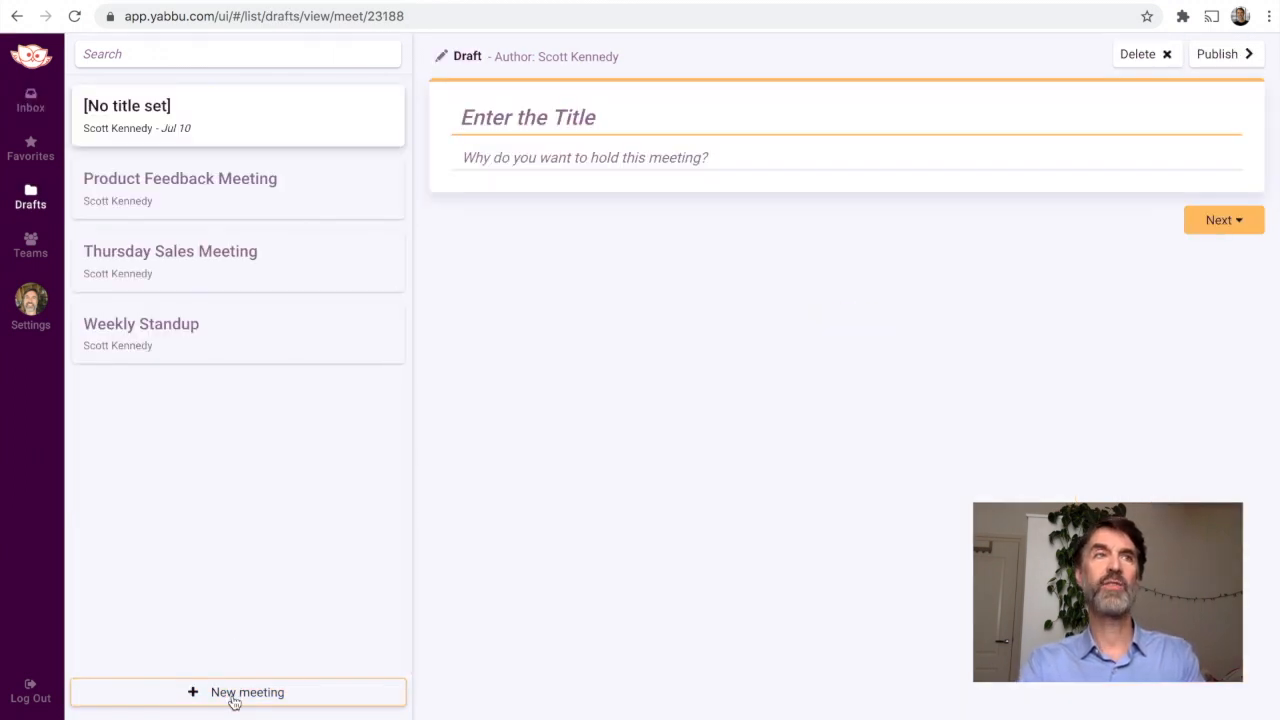
pyautogui.write('Weekly Hang')
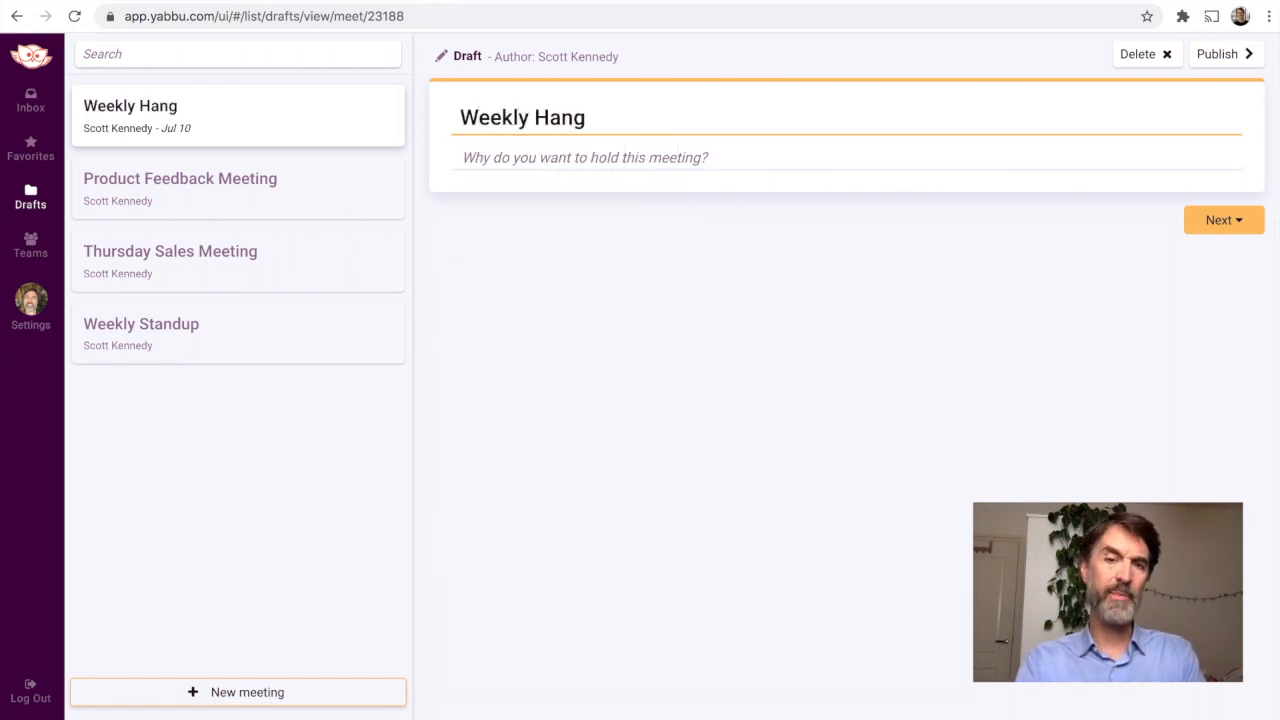
pyautogui.click(532, 160)
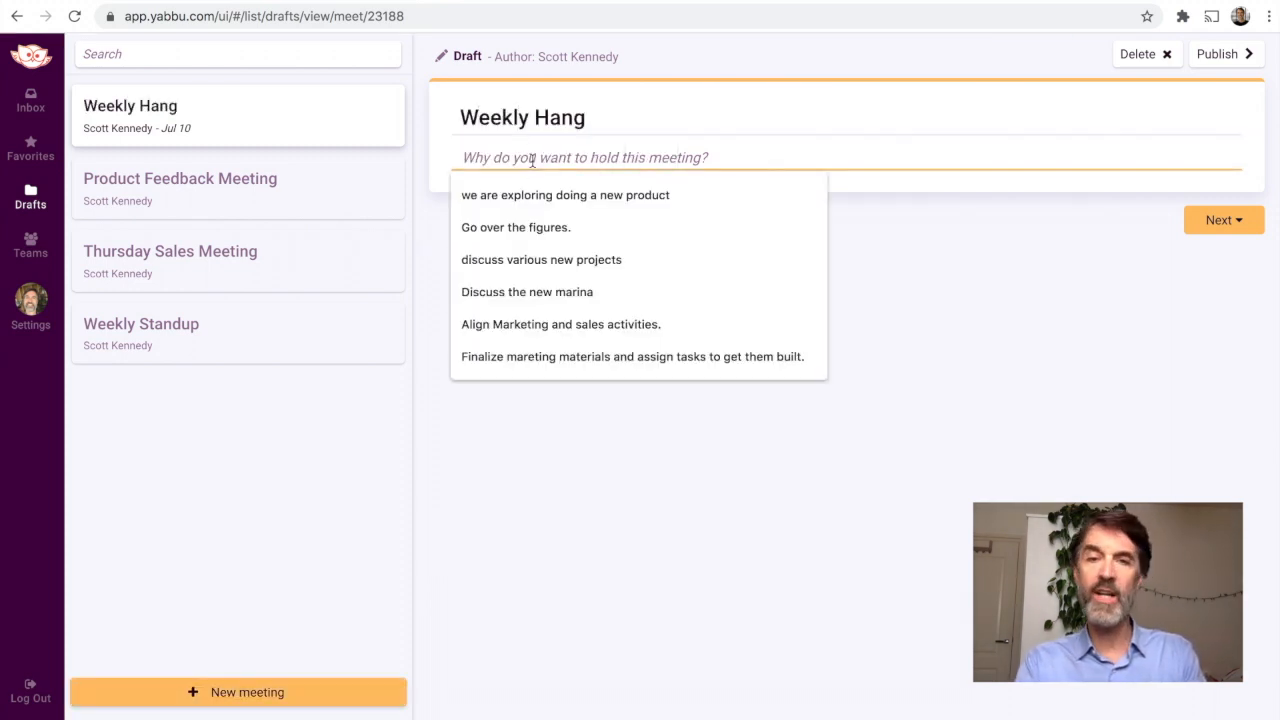
pyautogui.write('Align marketing and sales activities')
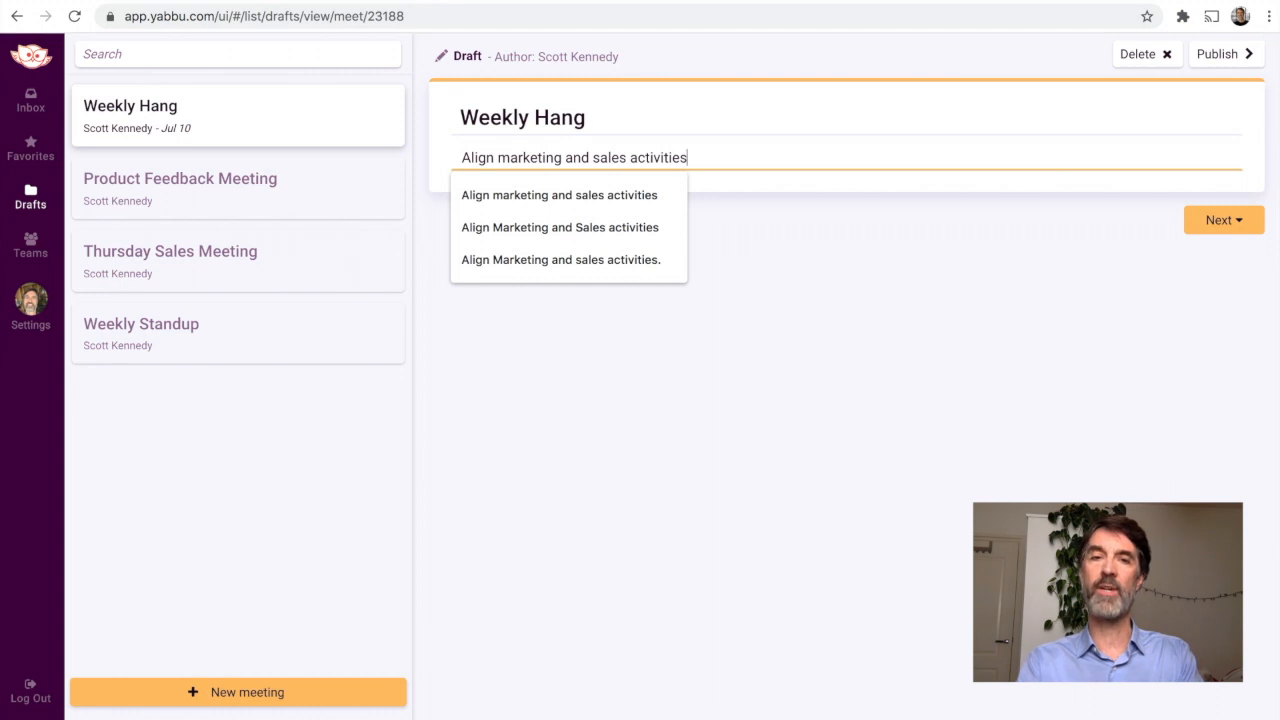
pyautogui.click(740, 237)
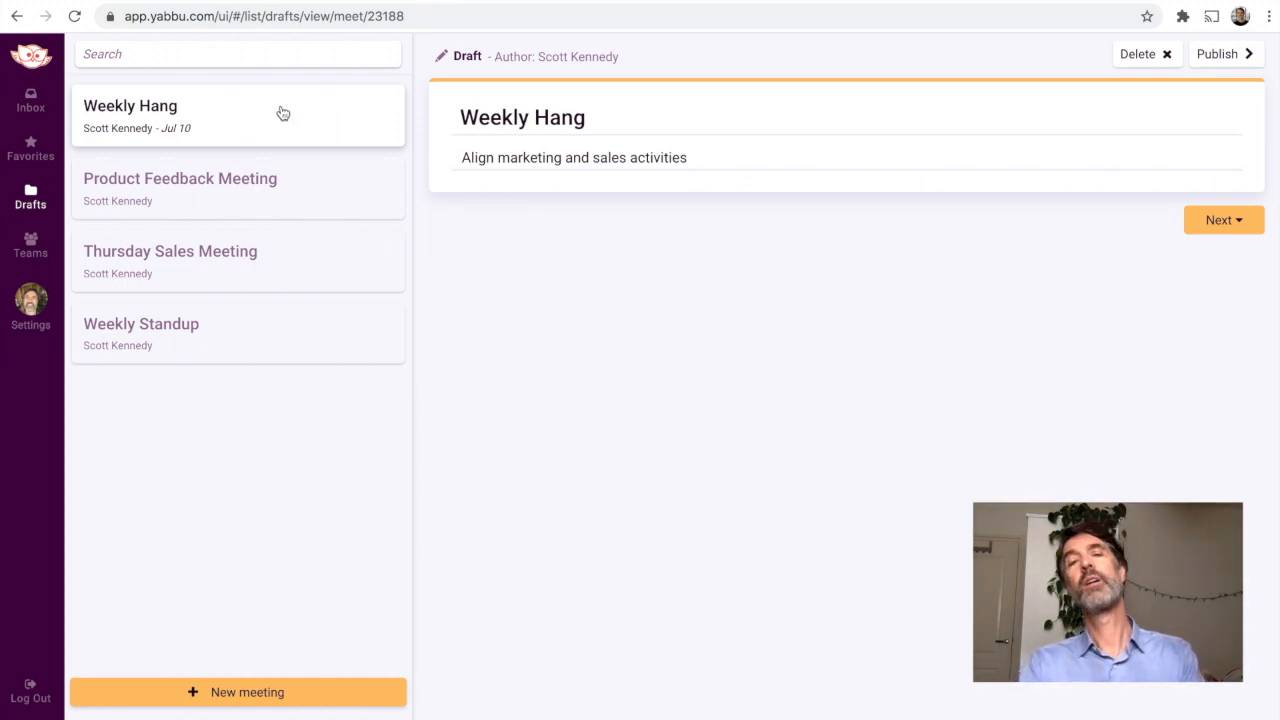
pyautogui.click(1213, 224)
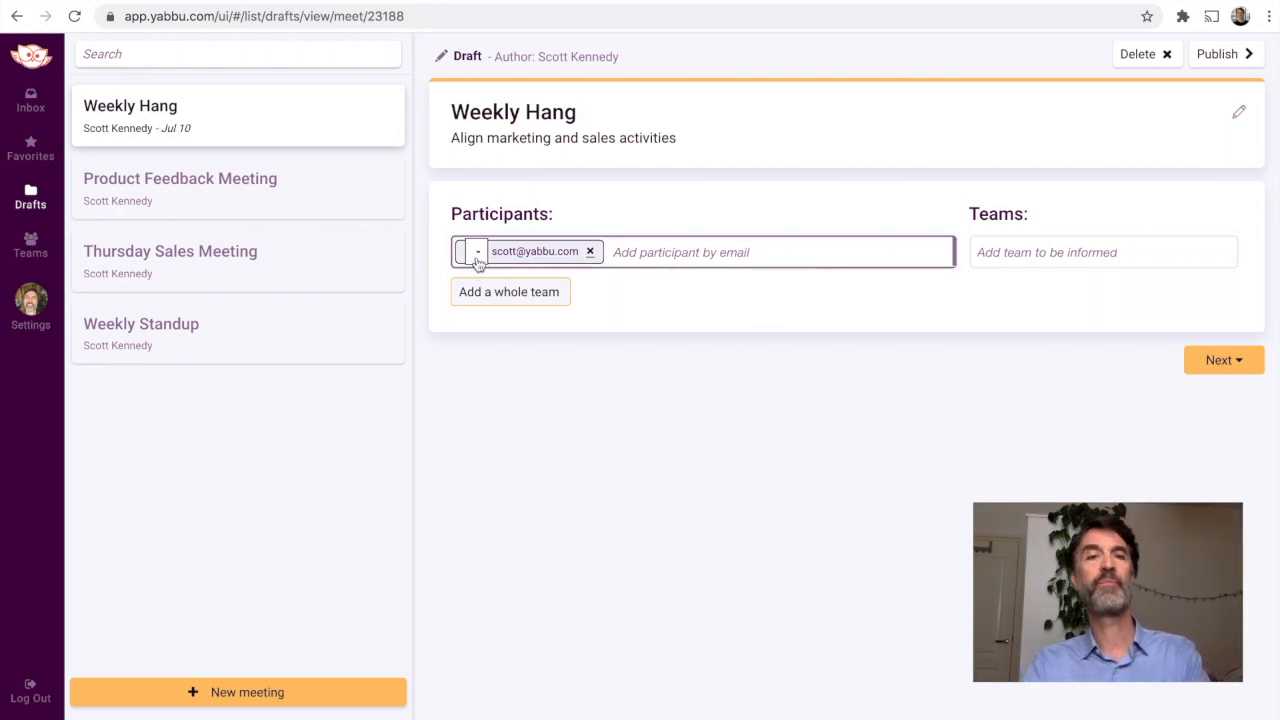
# Step: Add three participants to the Weekly Hang meeting by their e-mail addresses and give the last one the A role
pyautogui.click(476, 266)
pyautogui.write('david')
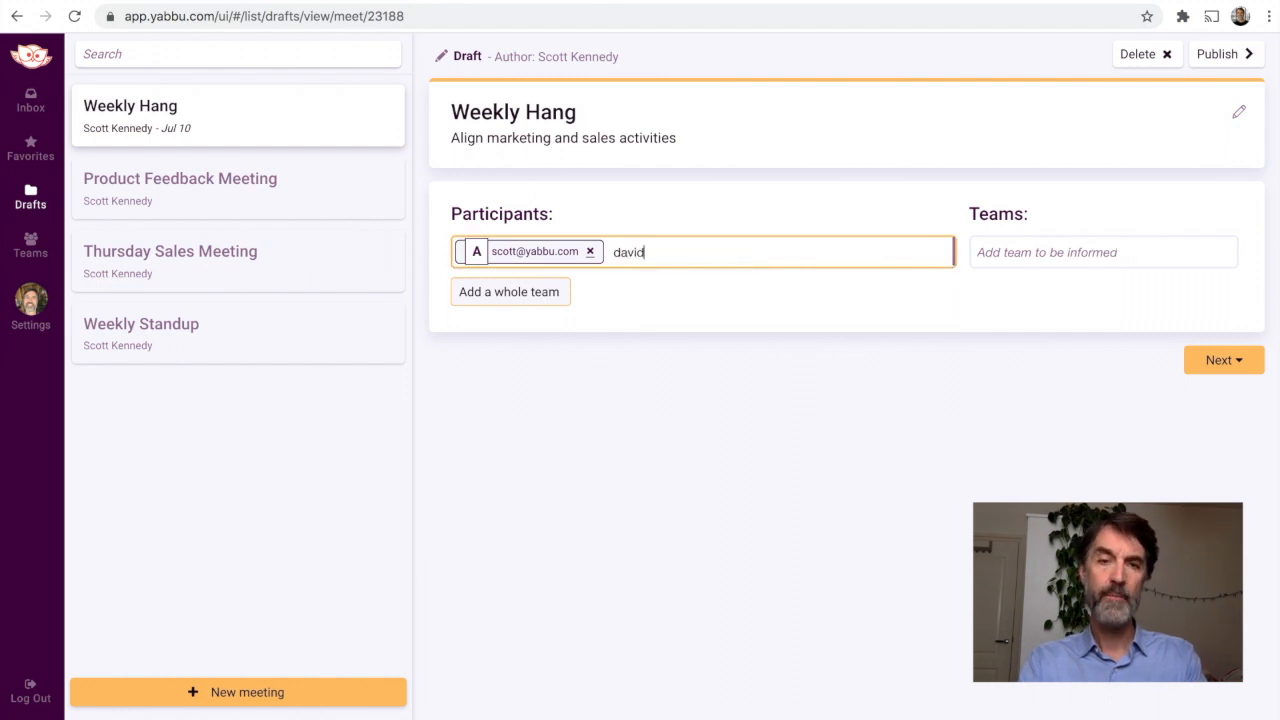
pyautogui.click(616, 306)
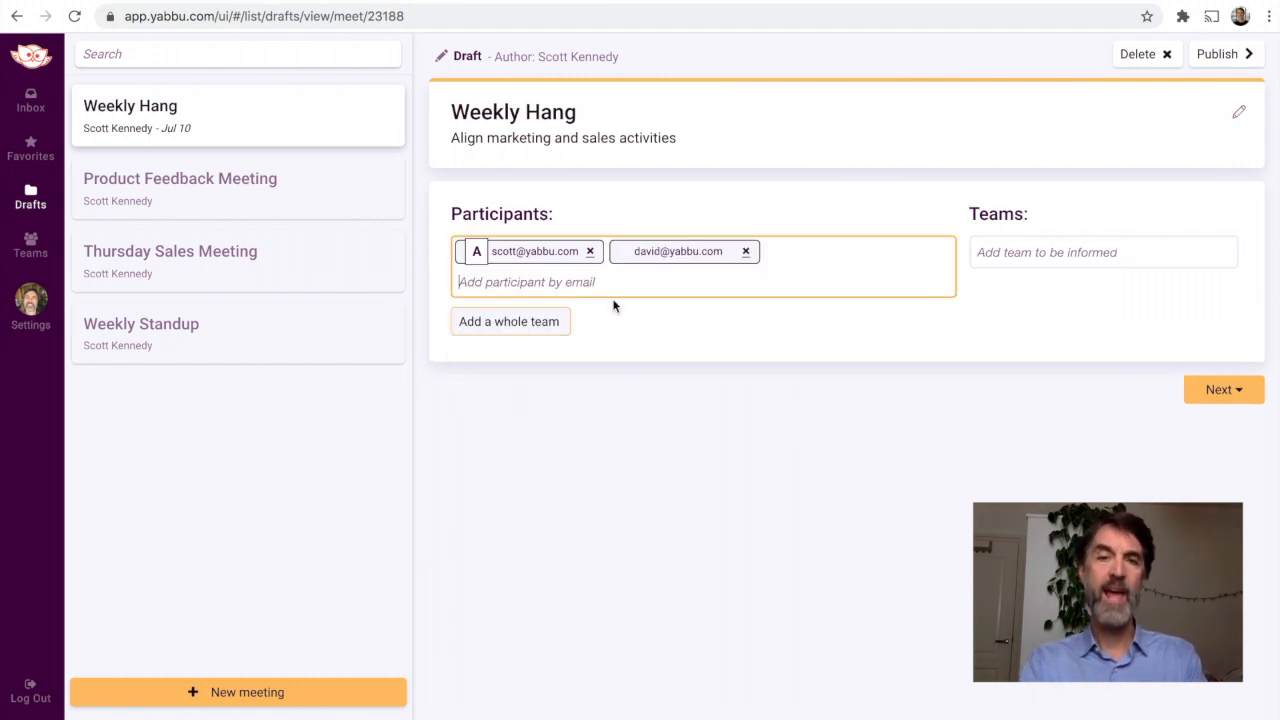
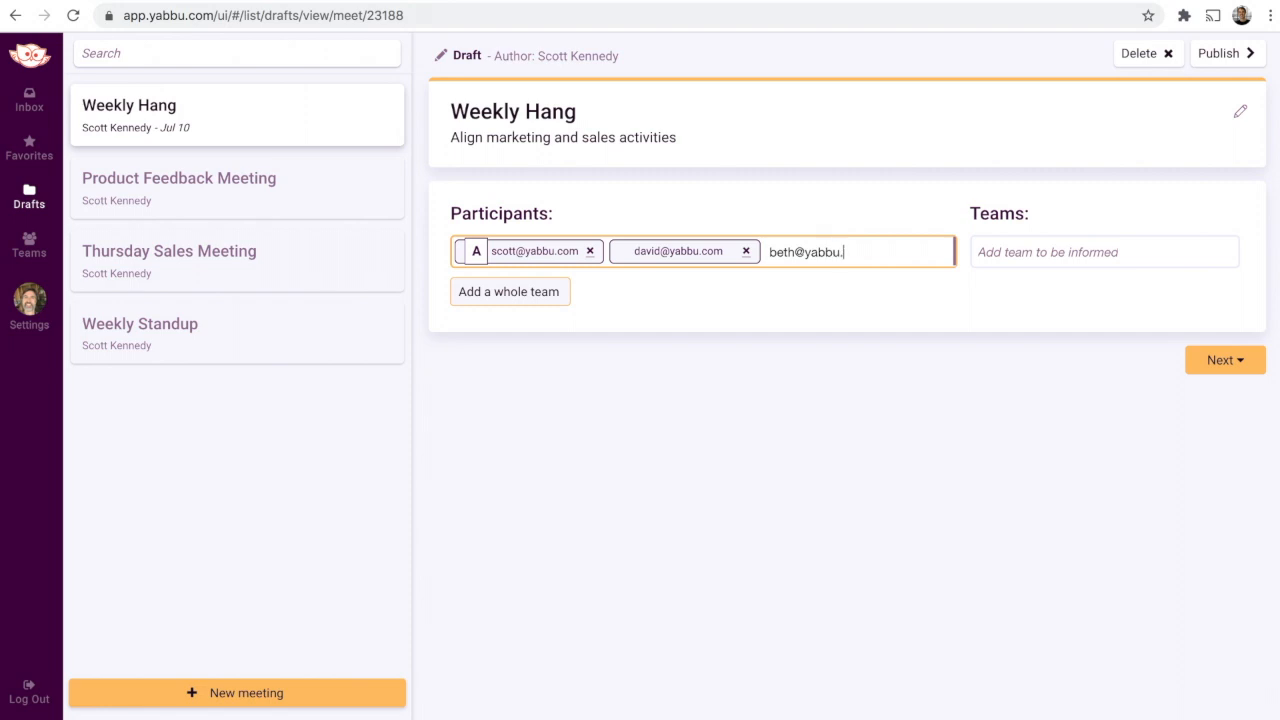
pyautogui.press('Return')
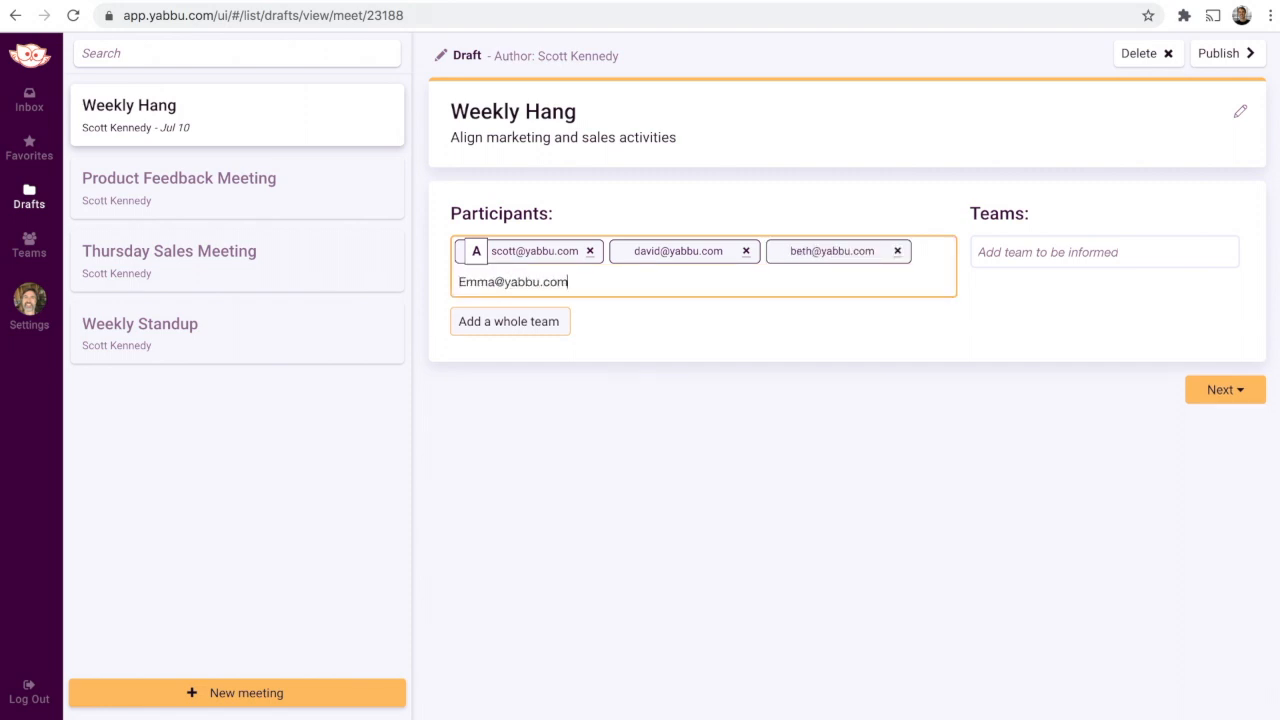
pyautogui.press('Return')
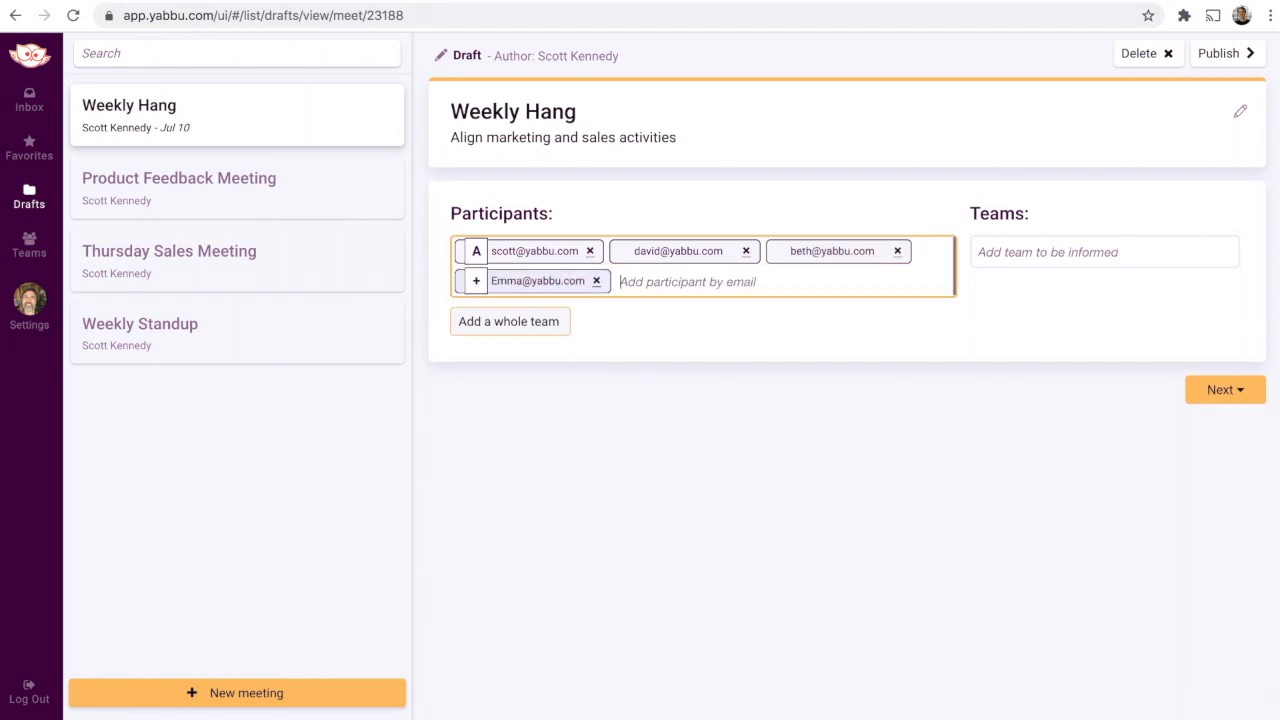
pyautogui.click(477, 281)
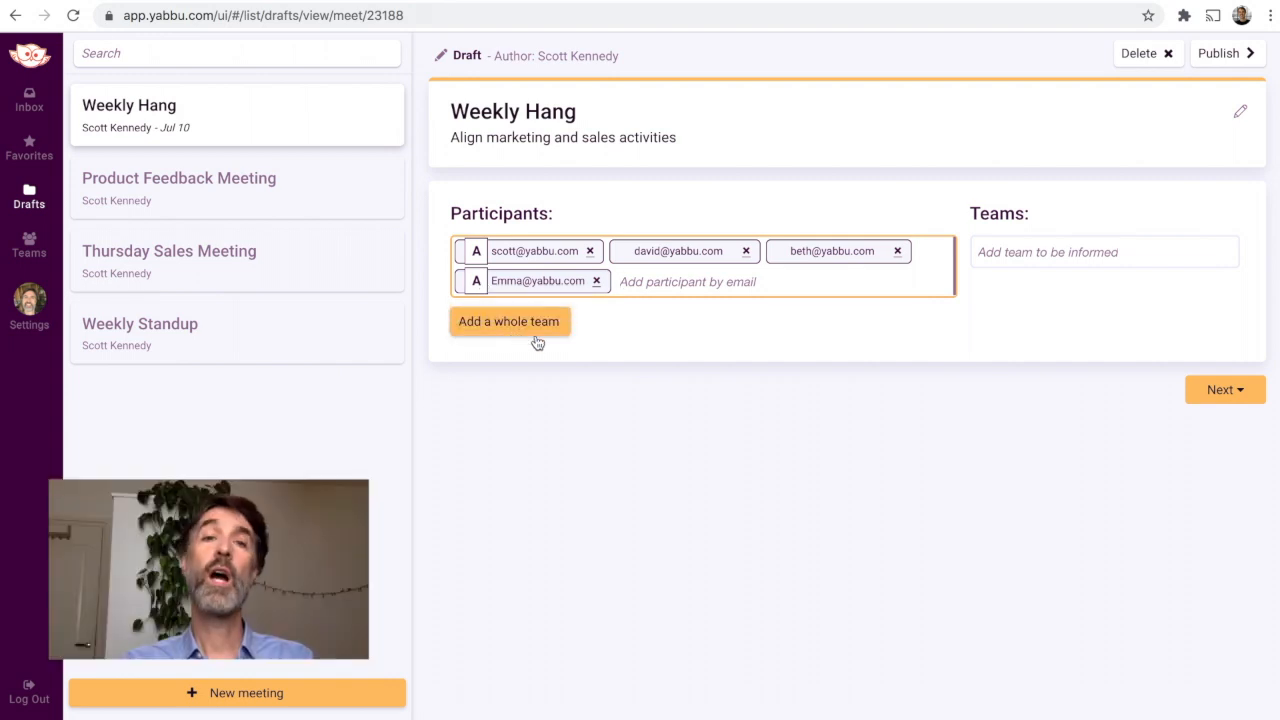
# Step: Add the yabbu.com default team as a team to be informed and continue to the meeting schedule
pyautogui.click(802, 404)
pyautogui.click(1003, 257)
pyautogui.write('sales')
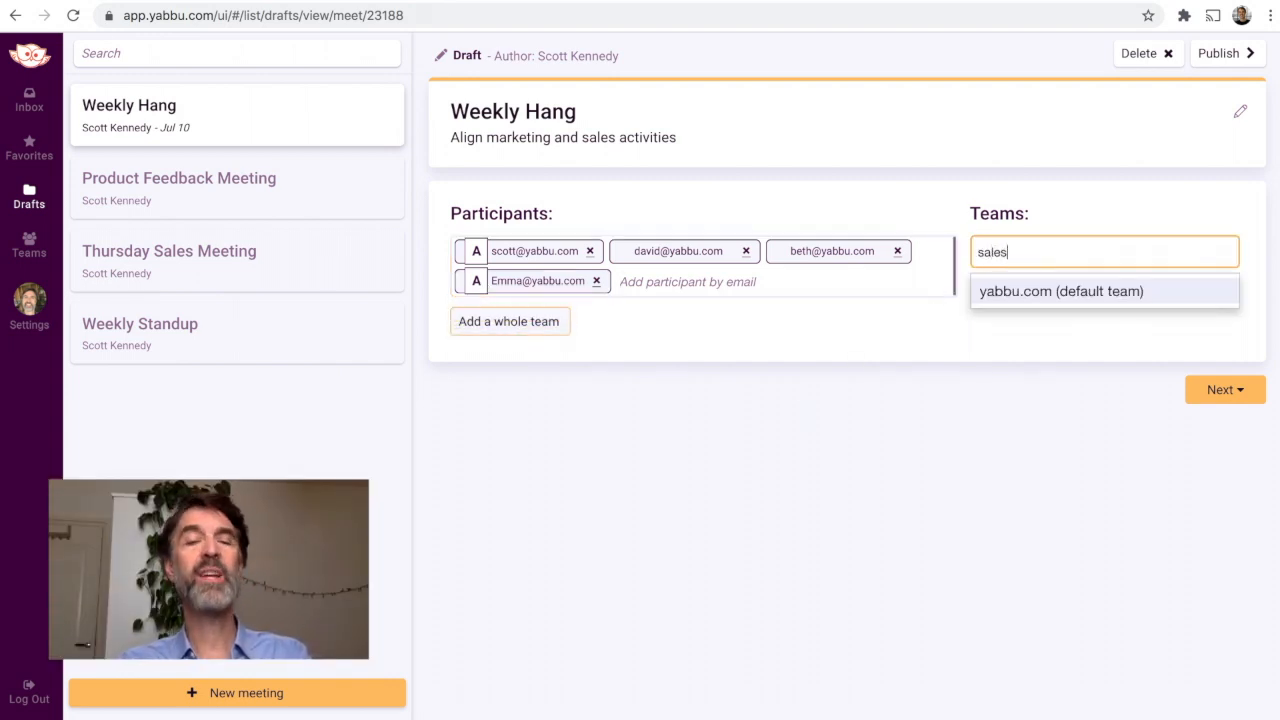
pyautogui.click(1013, 290)
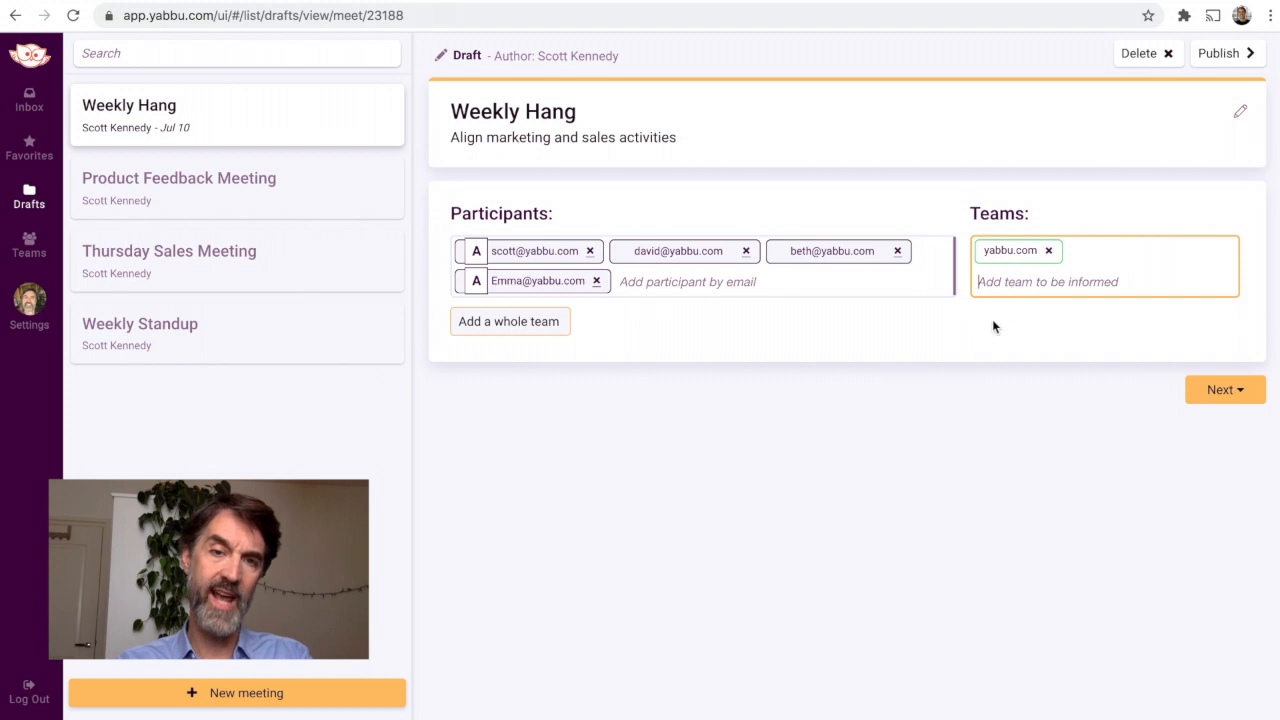
pyautogui.click(1228, 394)
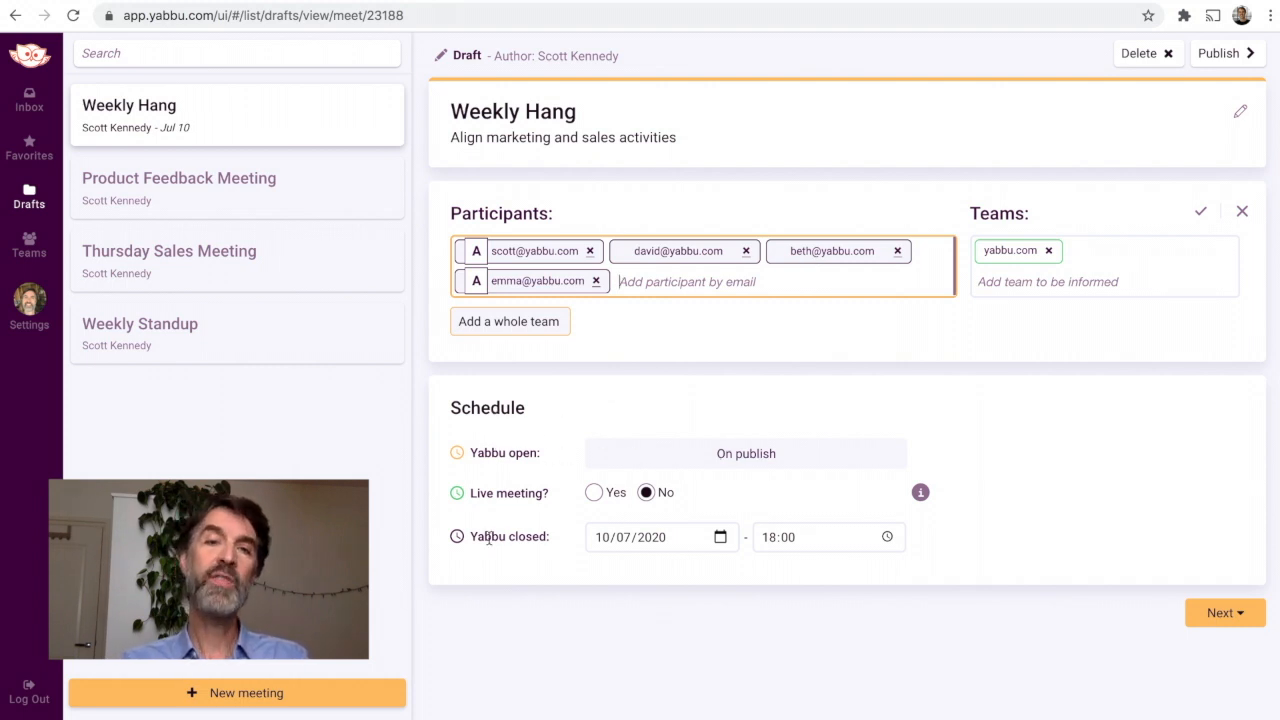
pyautogui.moveTo(484, 540); pyautogui.dragTo(547, 541)
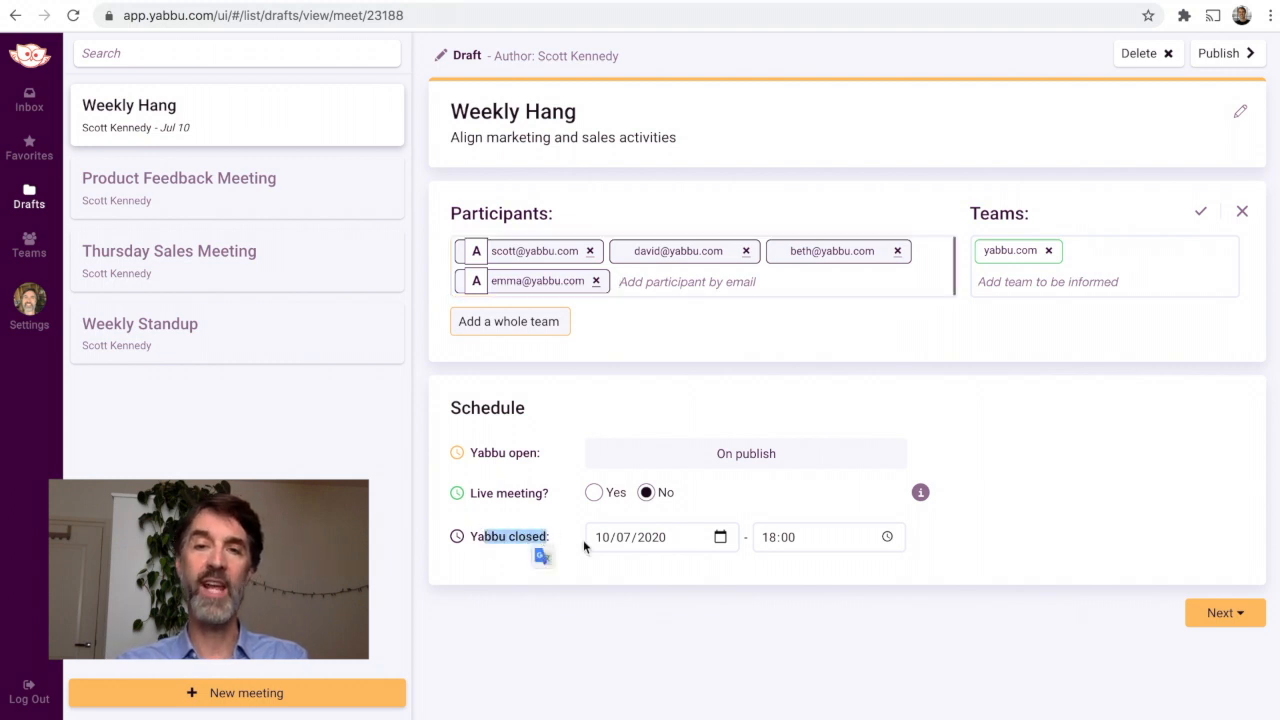
pyautogui.click(672, 540)
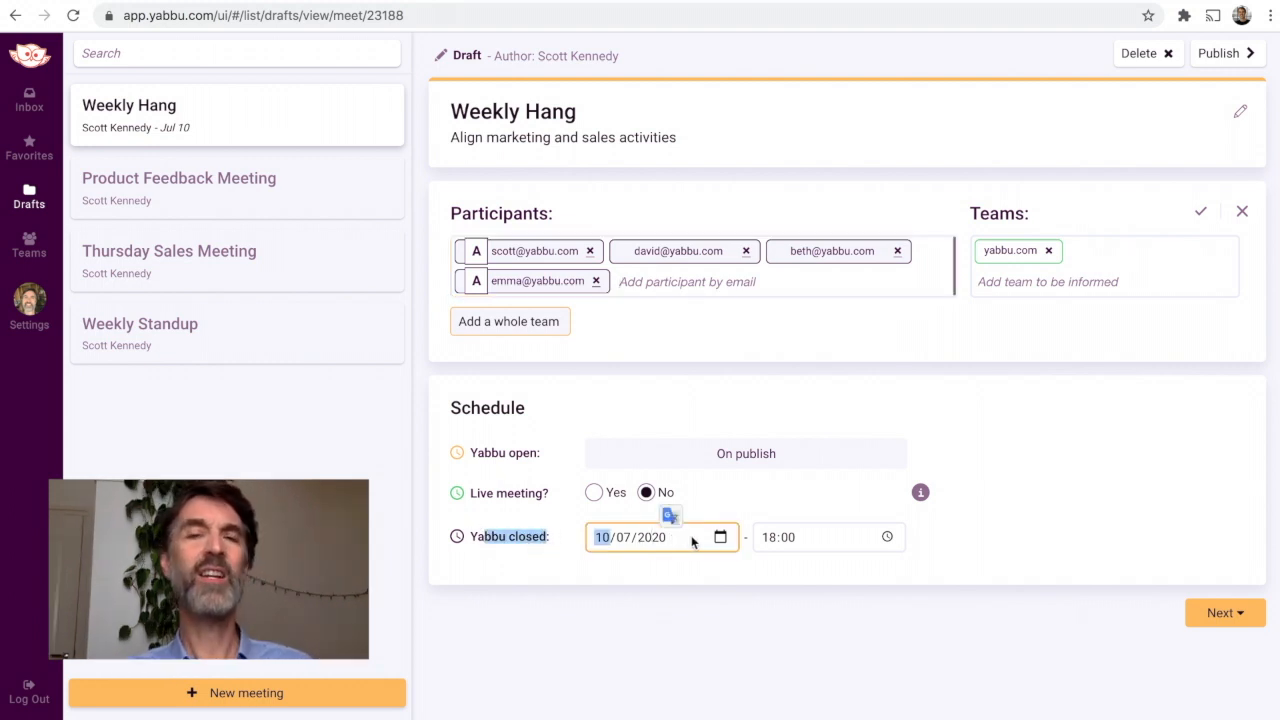
pyautogui.click(720, 538)
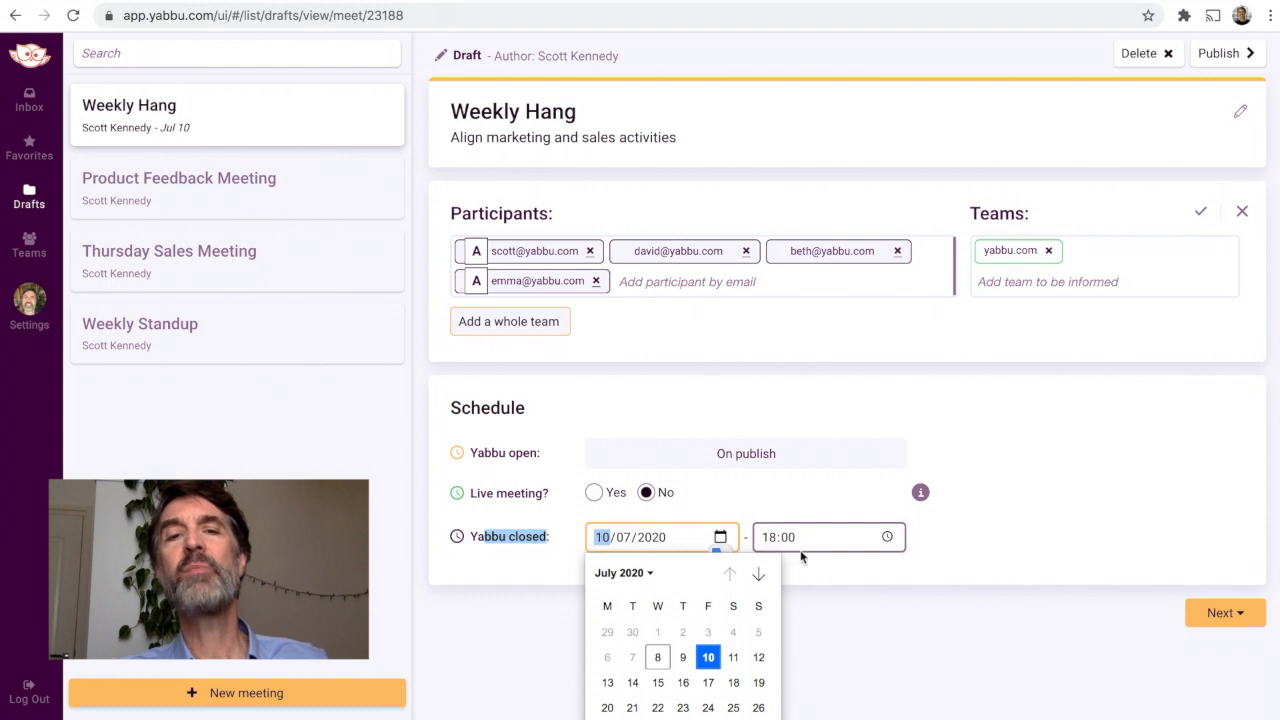
pyautogui.click(866, 586)
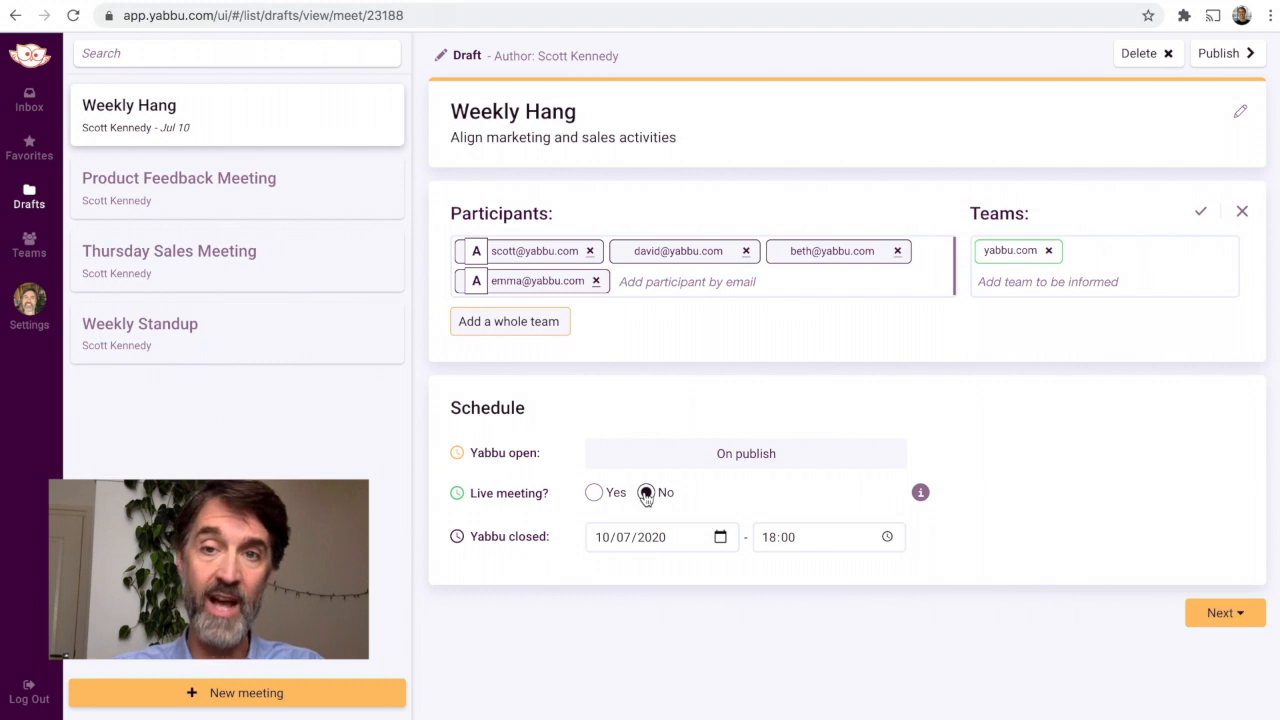
# Step: Enable a live meeting with the location "Zoom meeting", set the Yabbu to close 24 hours after it, and save the schedule
pyautogui.click(595, 495)
pyautogui.click(600, 525)
pyautogui.write('Zo')
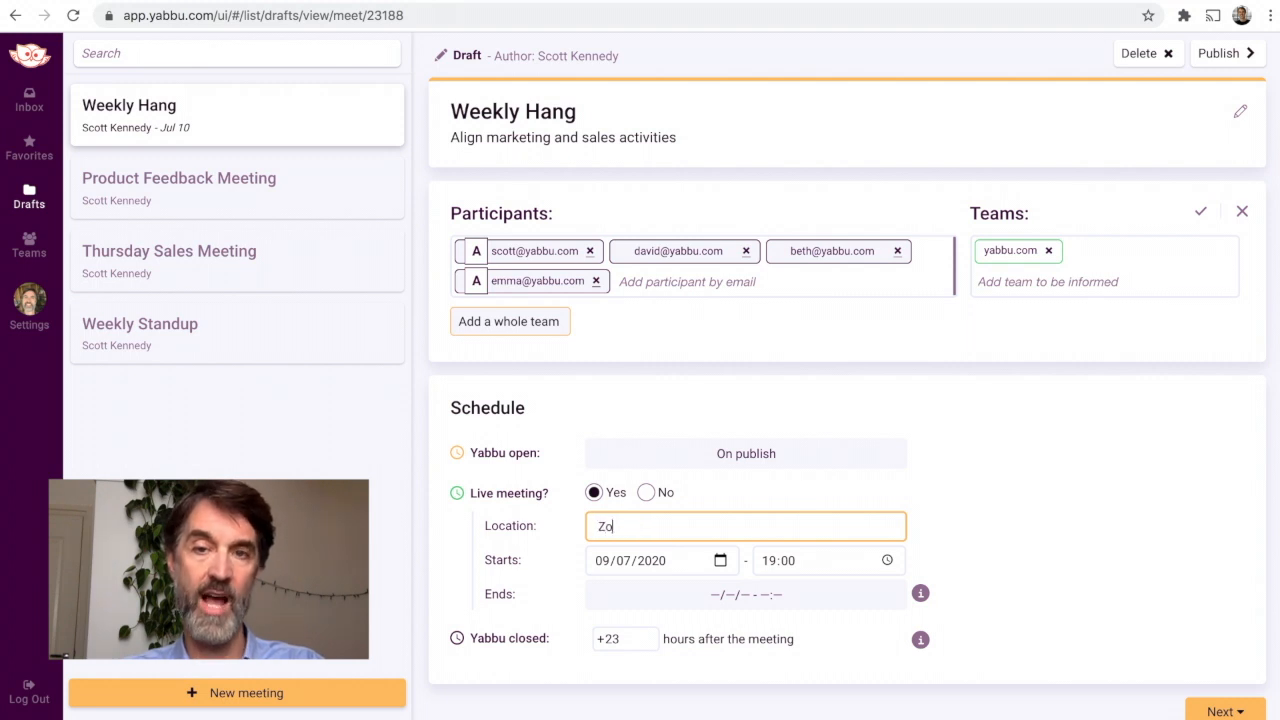
pyautogui.write('om meeting')
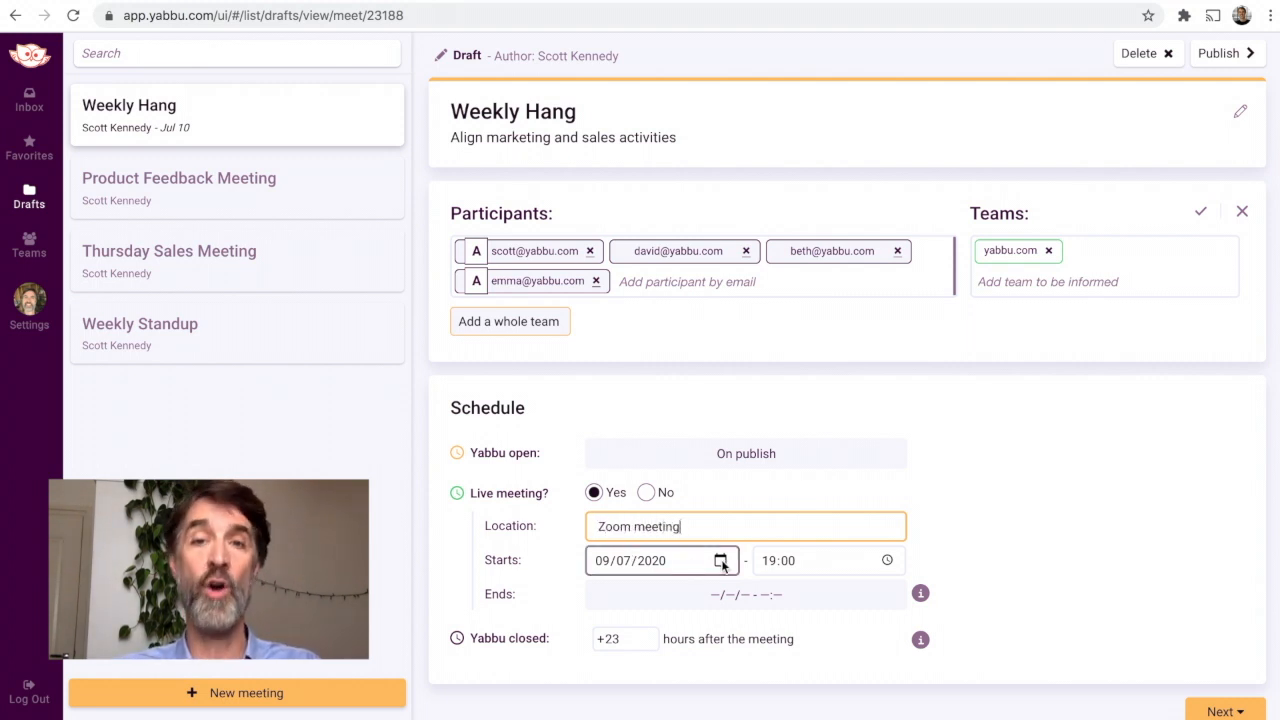
pyautogui.moveTo(919, 595)
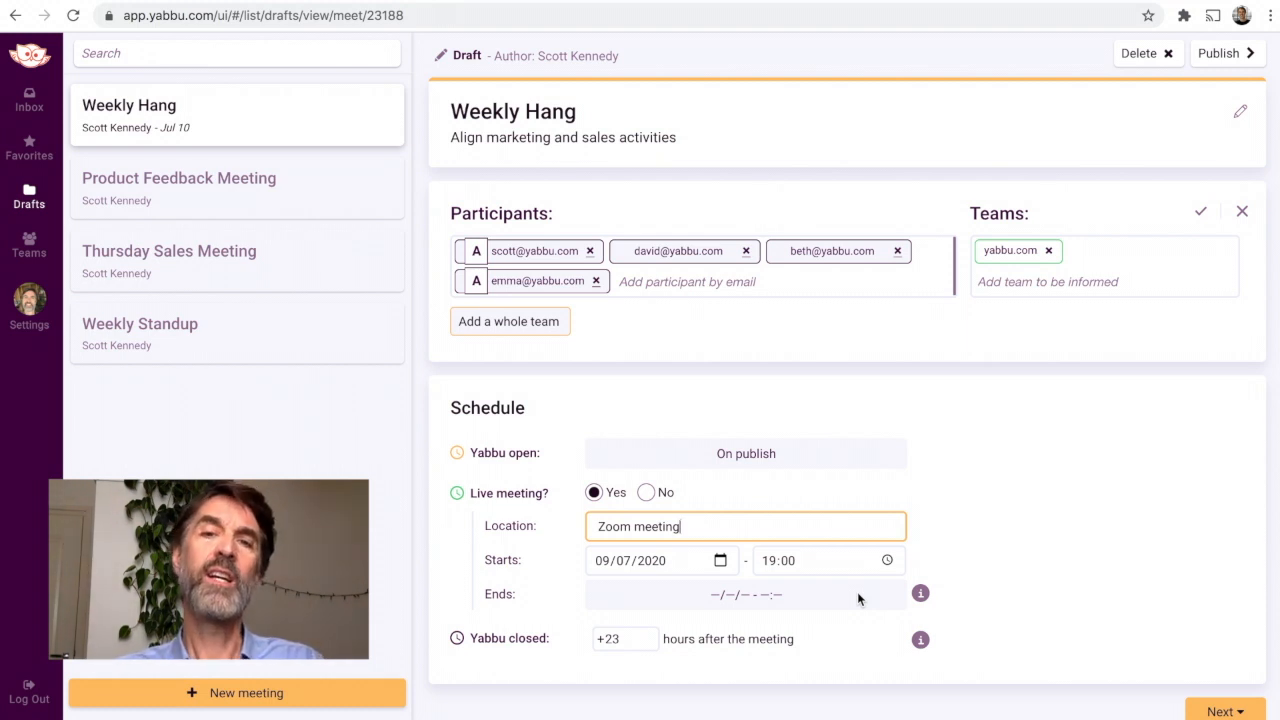
pyautogui.click(644, 634)
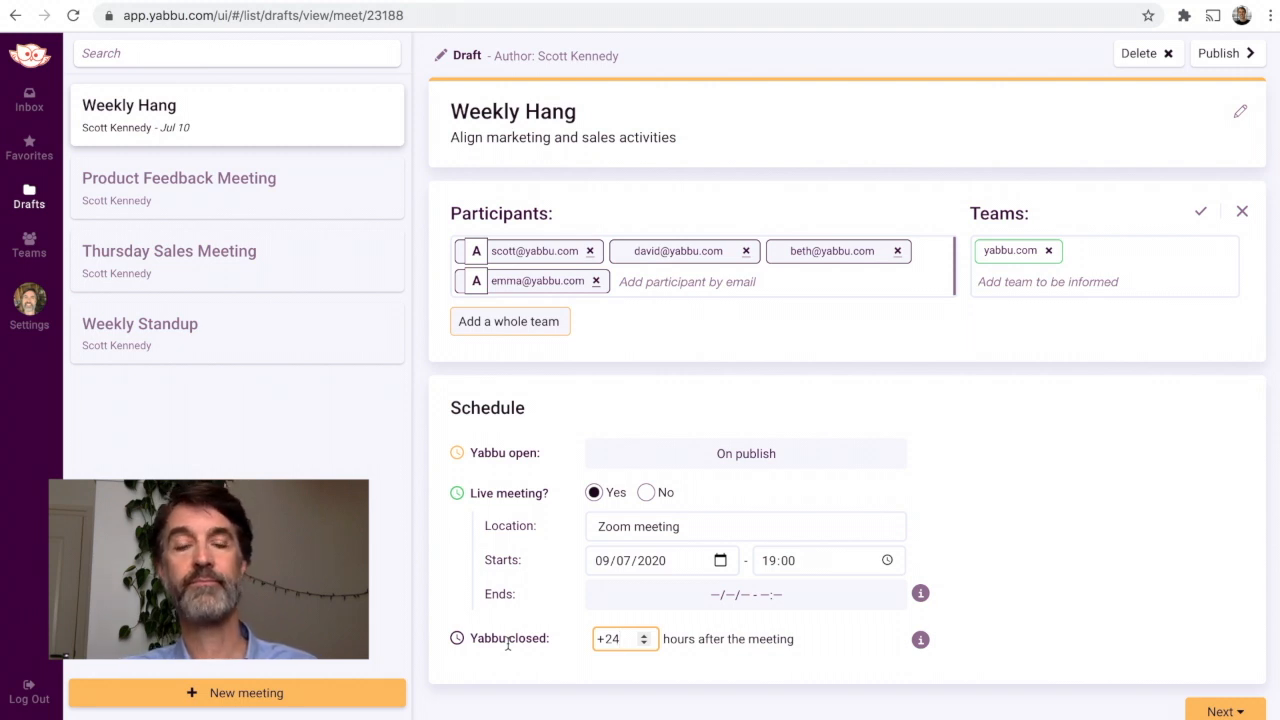
pyautogui.scroll(-2, 820, 525)
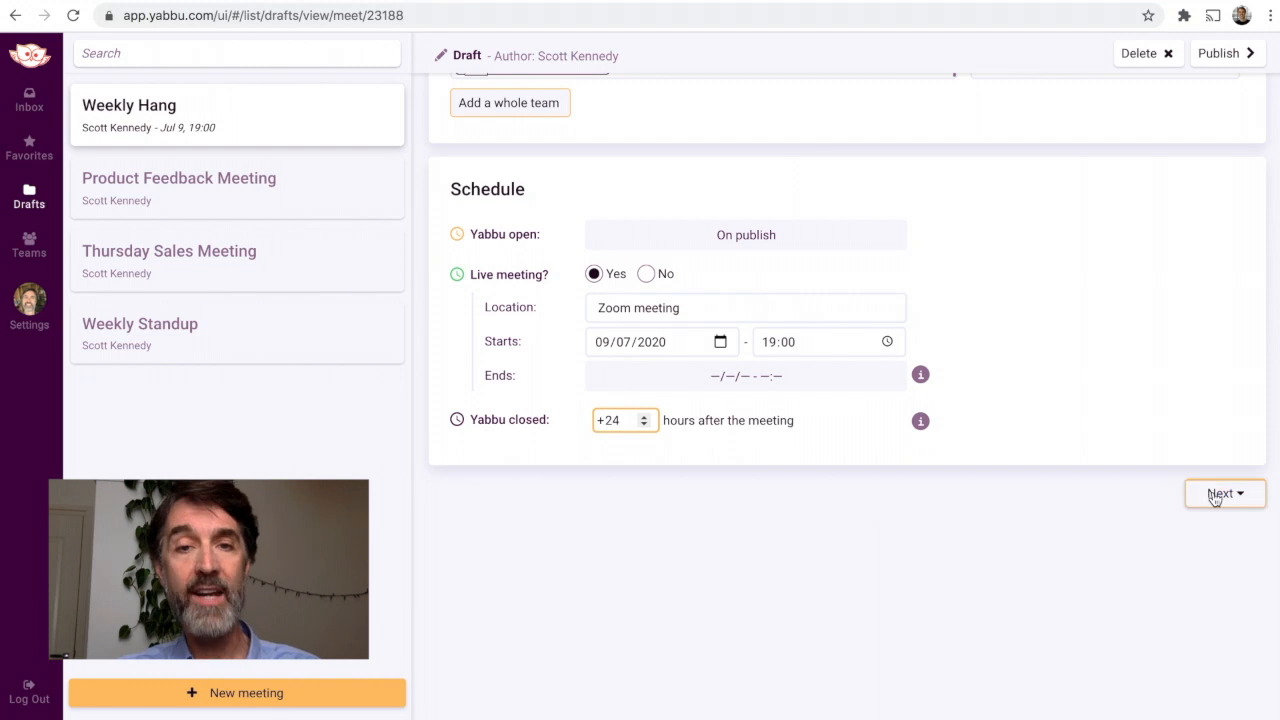
pyautogui.click(1215, 494)
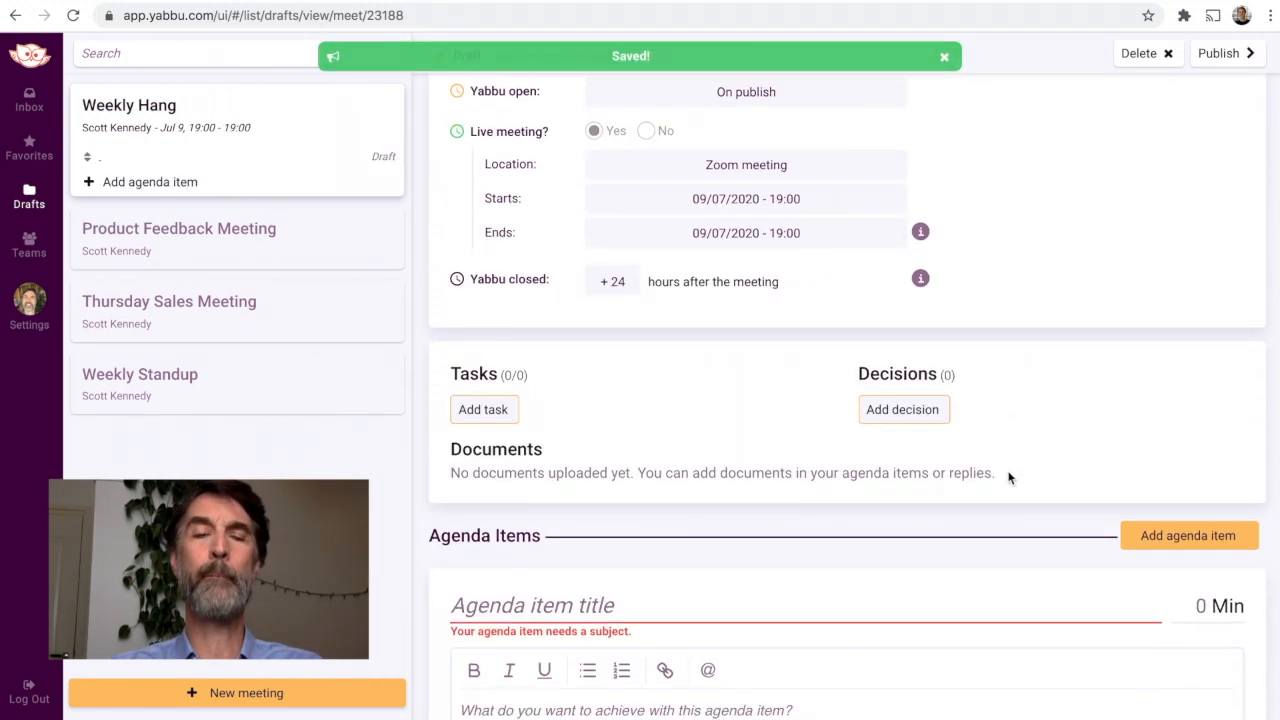
# Step: Title the first agenda item "Marketing materials" and describe it as "Finalize marketing materials and assign tasks"
pyautogui.click(745, 412)
pyautogui.write('M')
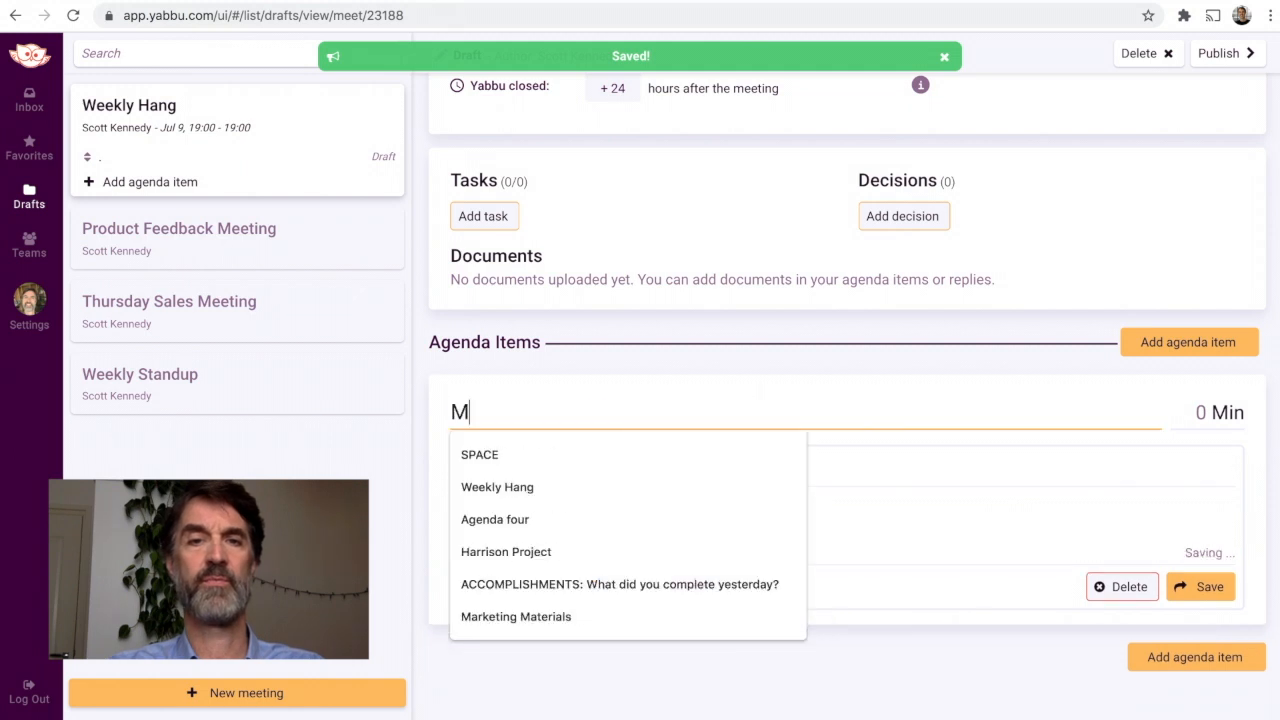
pyautogui.write('arketing materials')
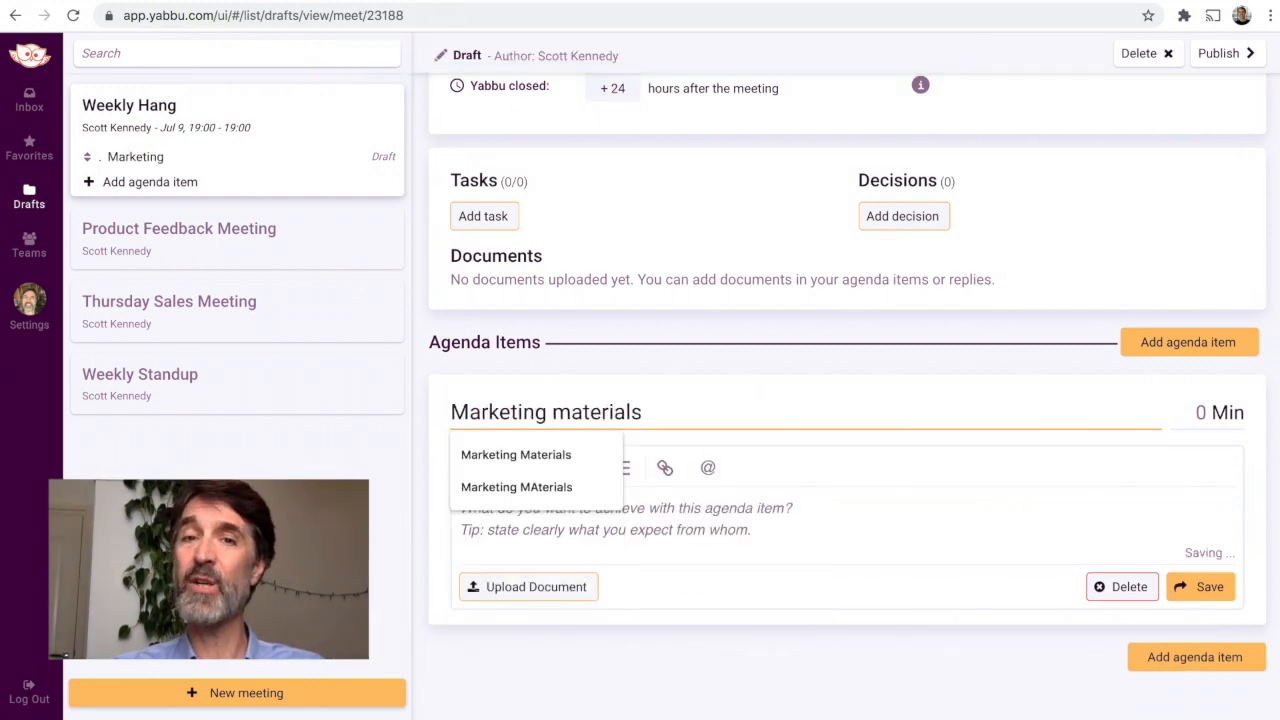
pyautogui.click(790, 515)
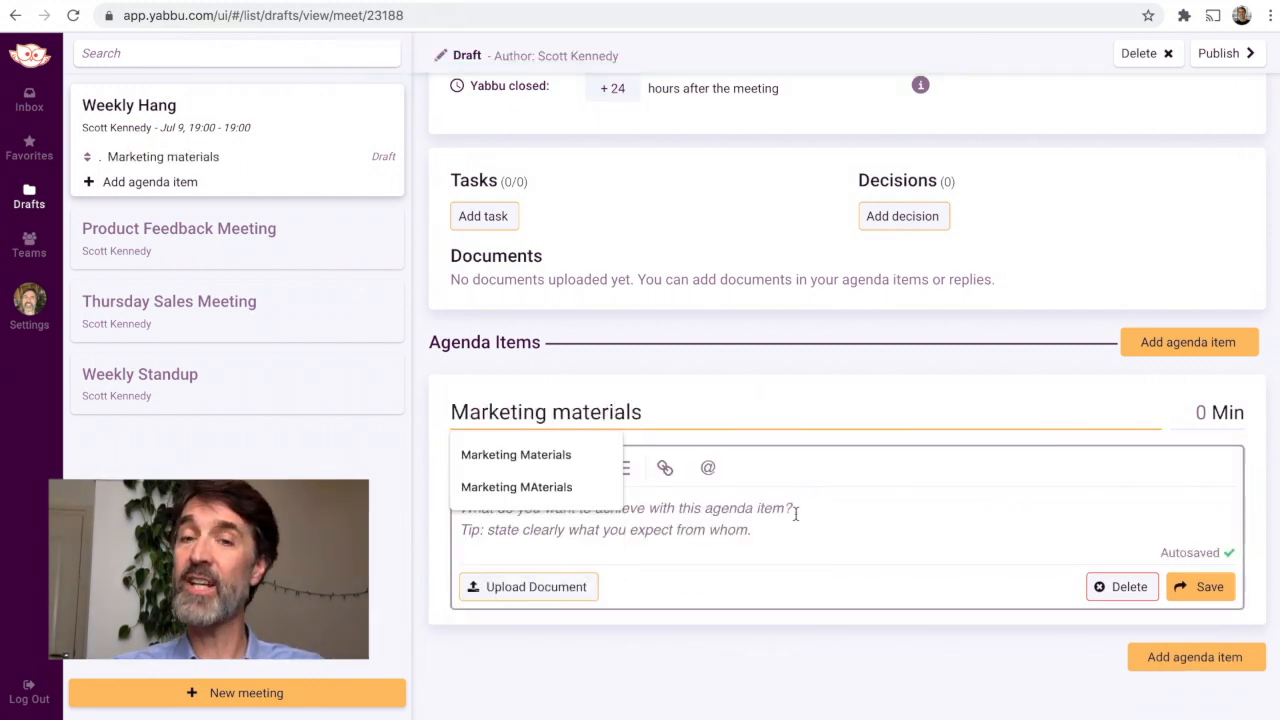
pyautogui.write('Final')
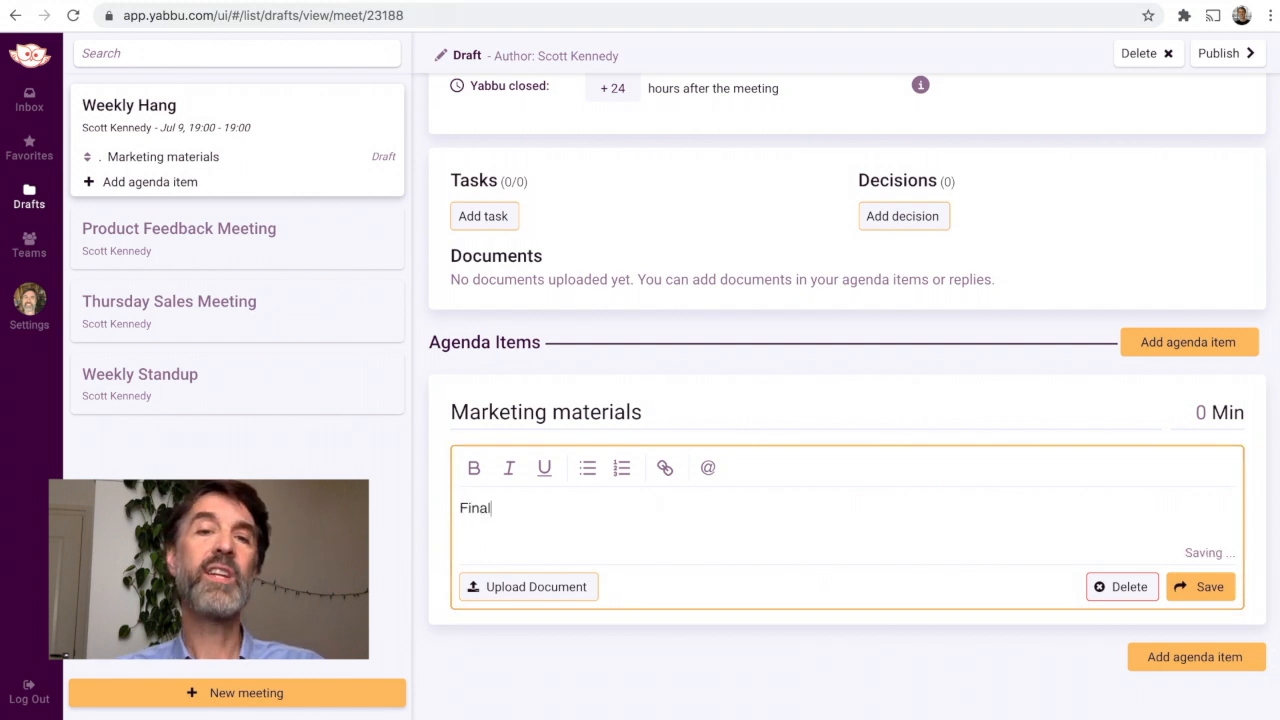
pyautogui.write('ize marketing')
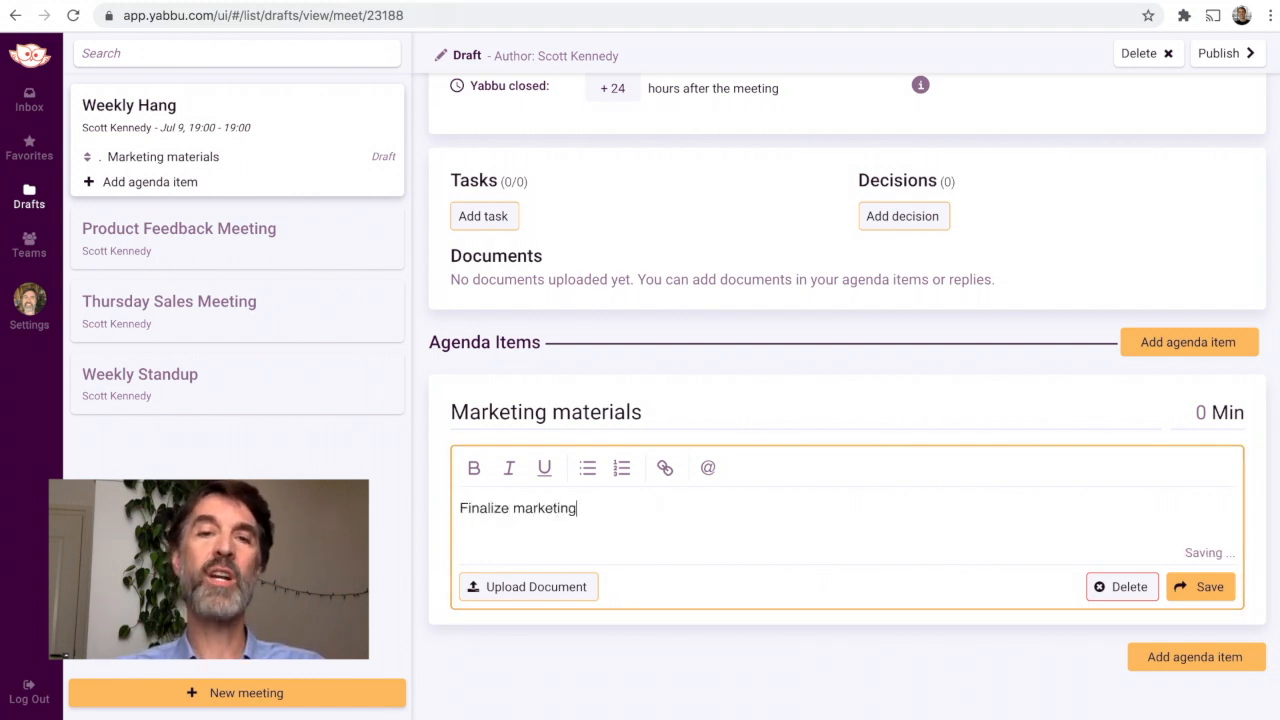
pyautogui.write(' materials and assign ')
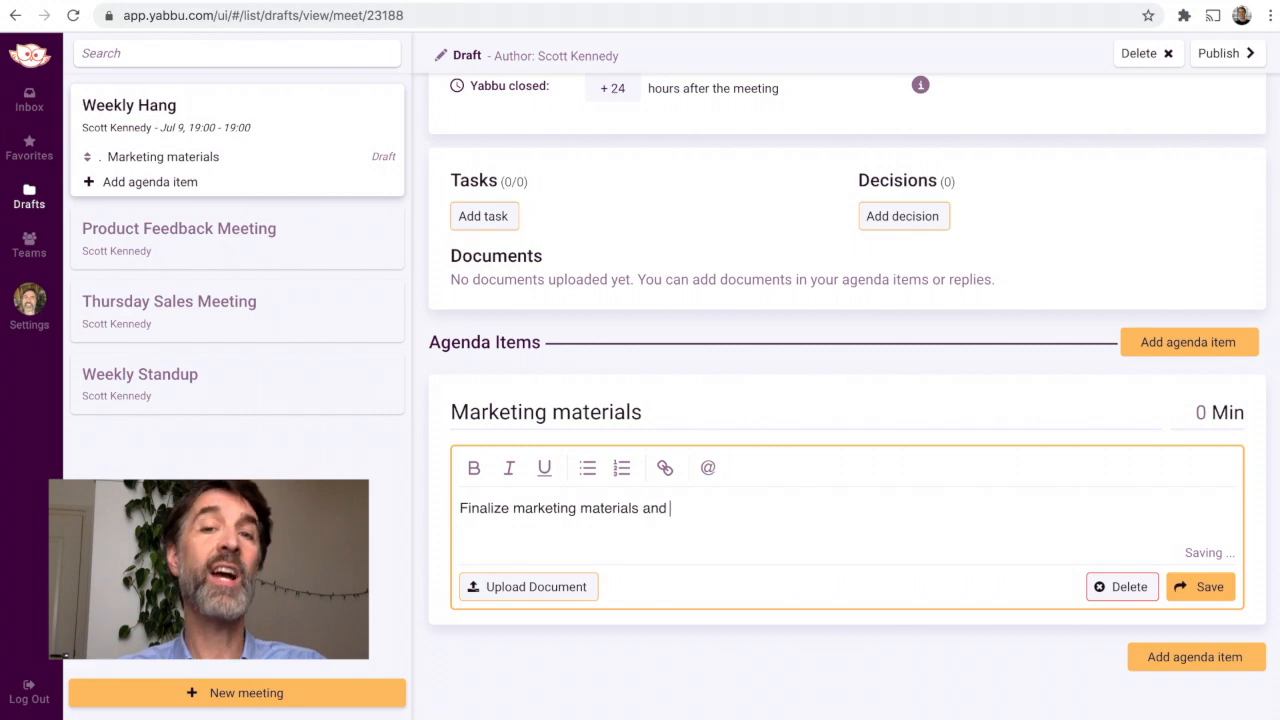
pyautogui.write('tasks')
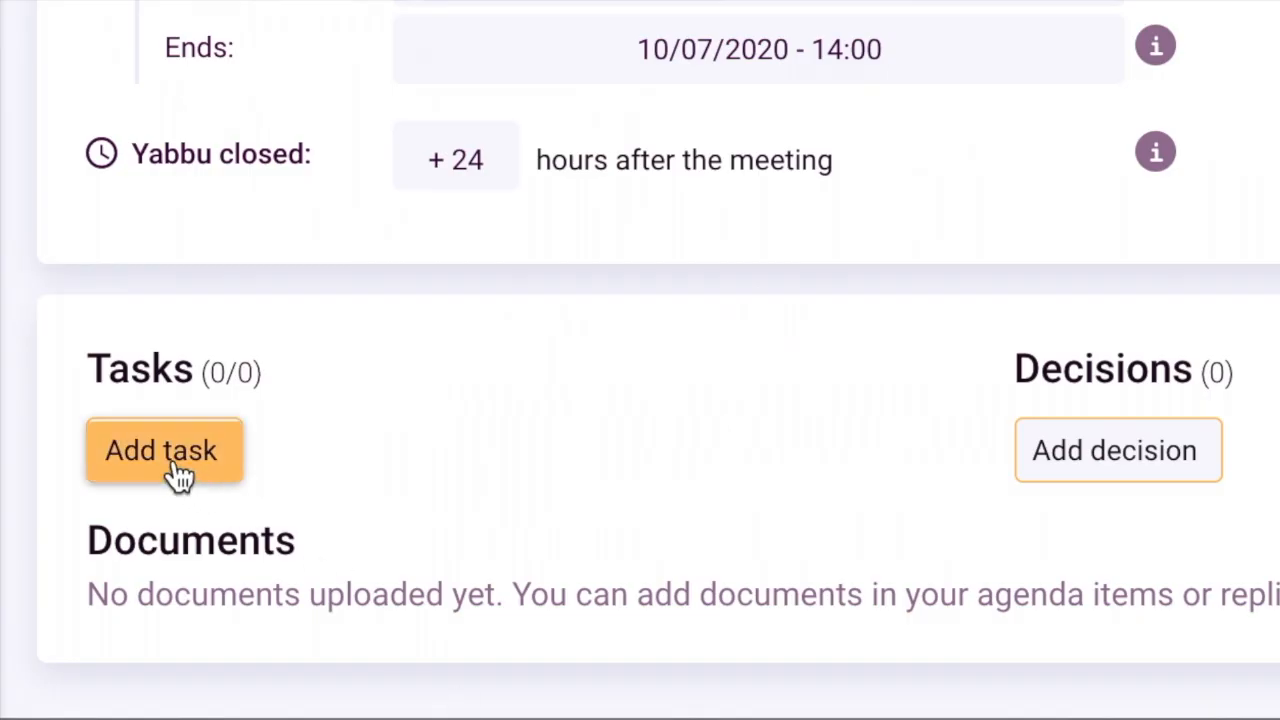
# Step: Add the task "Do social media article" to the meeting, assign it to another participant, and save it
pyautogui.click(176, 470)
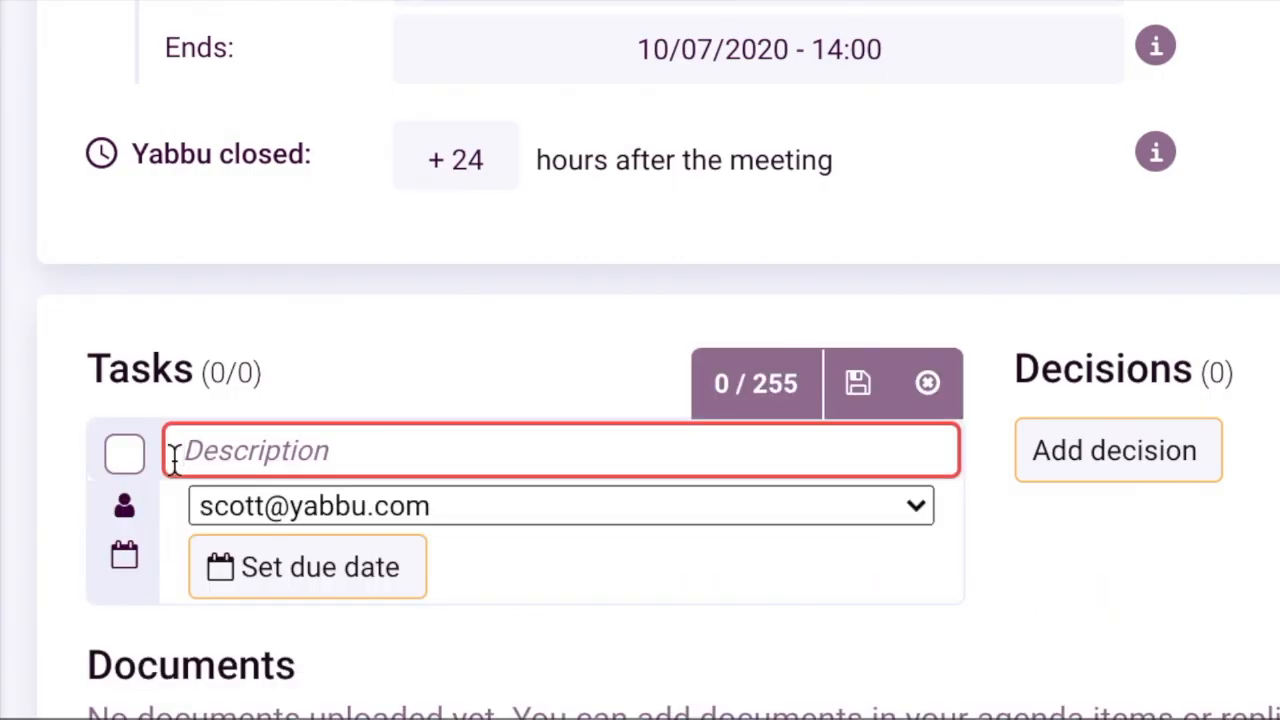
pyautogui.write('Do social m')
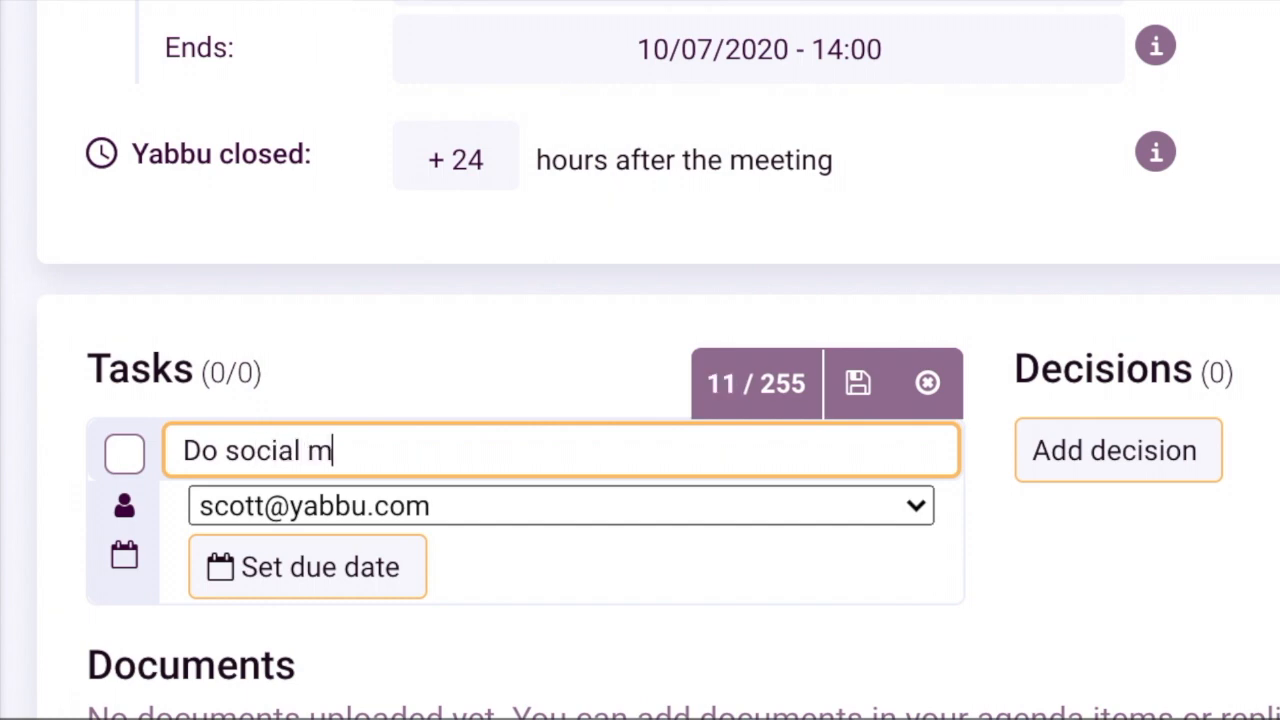
pyautogui.write('edia article')
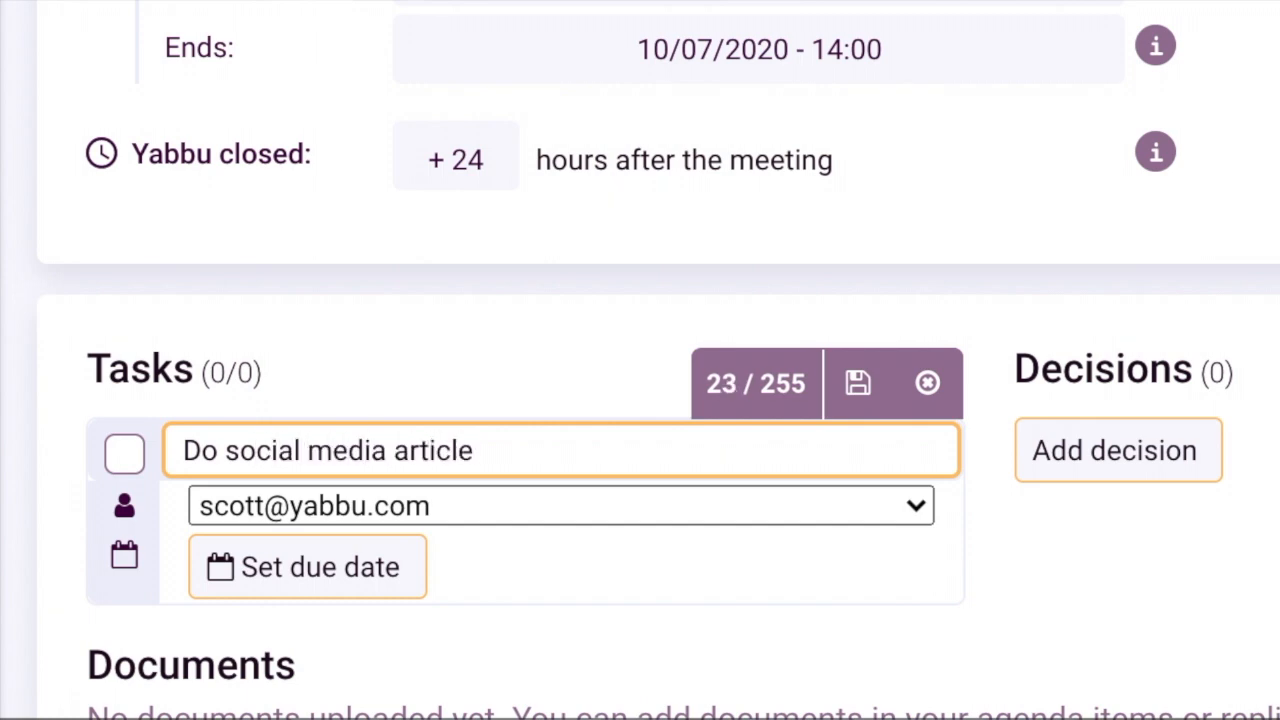
pyautogui.click(331, 506)
pyautogui.click(344, 426)
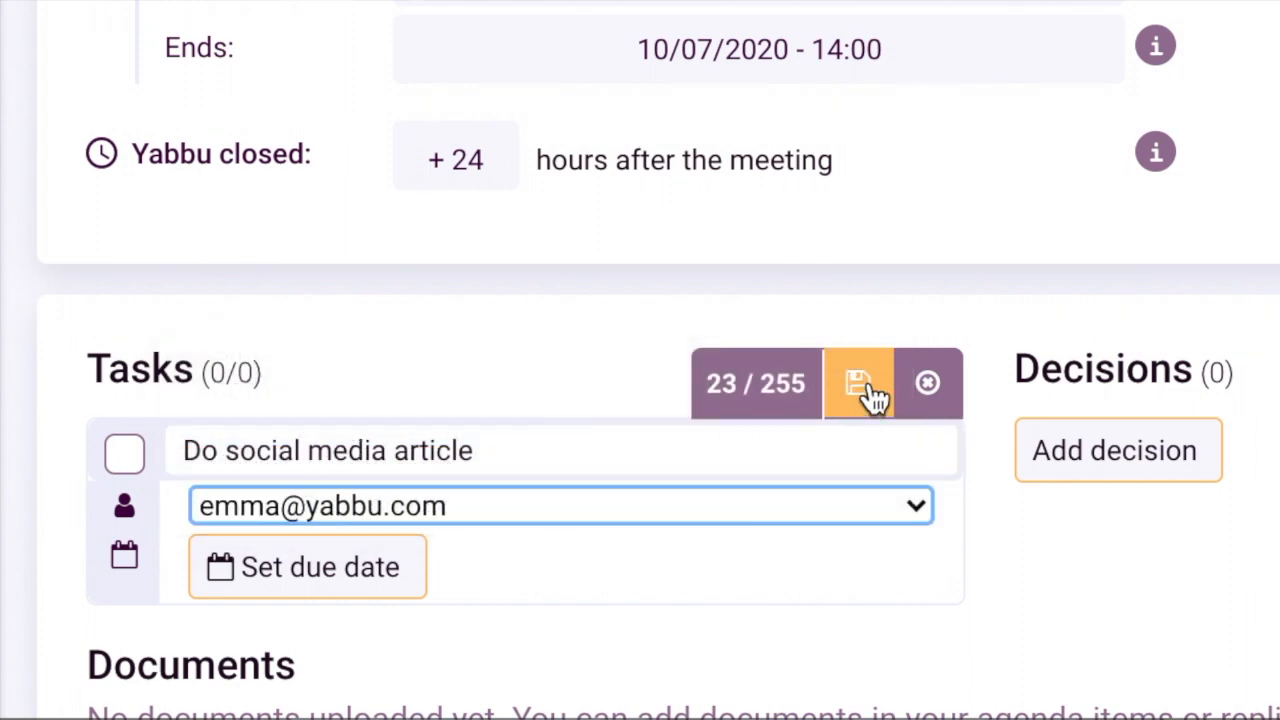
pyautogui.click(860, 385)
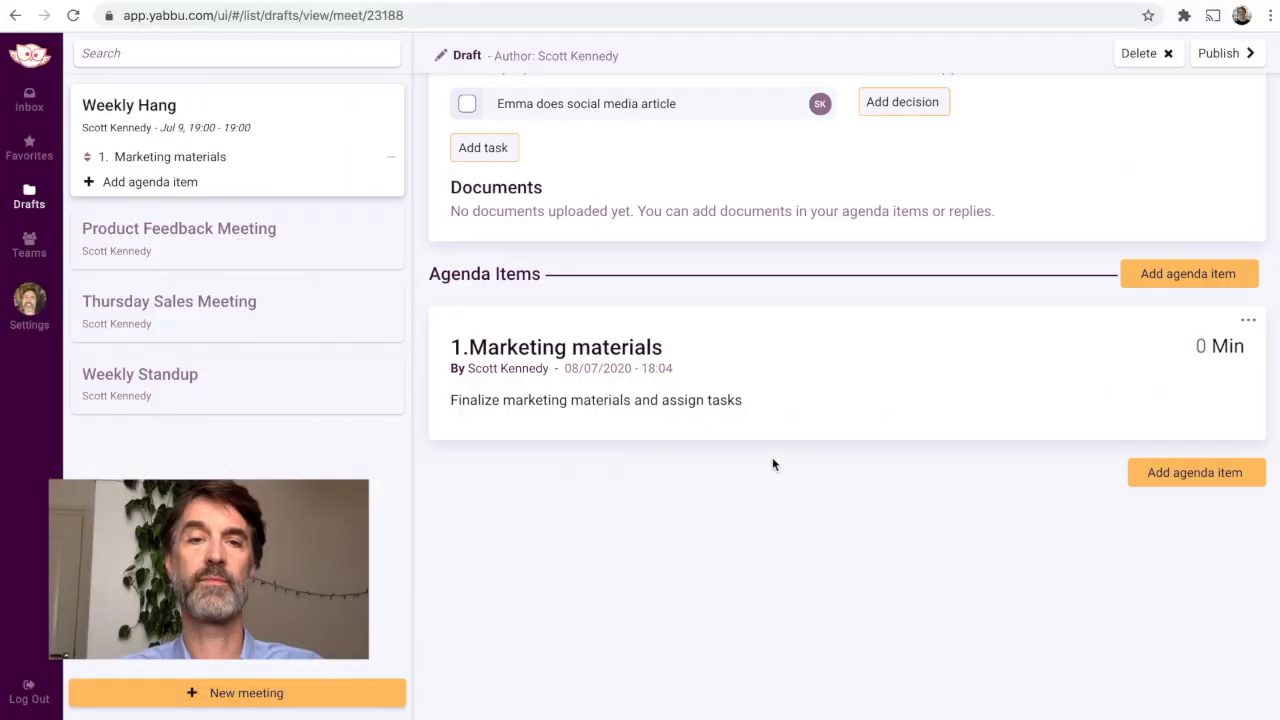
# Step: Add an agenda item titled "Harrison Project" with description lines for a status update and discussing legal and regulatory issues
pyautogui.scroll(-1, 800, 458)
pyautogui.click(1155, 386)
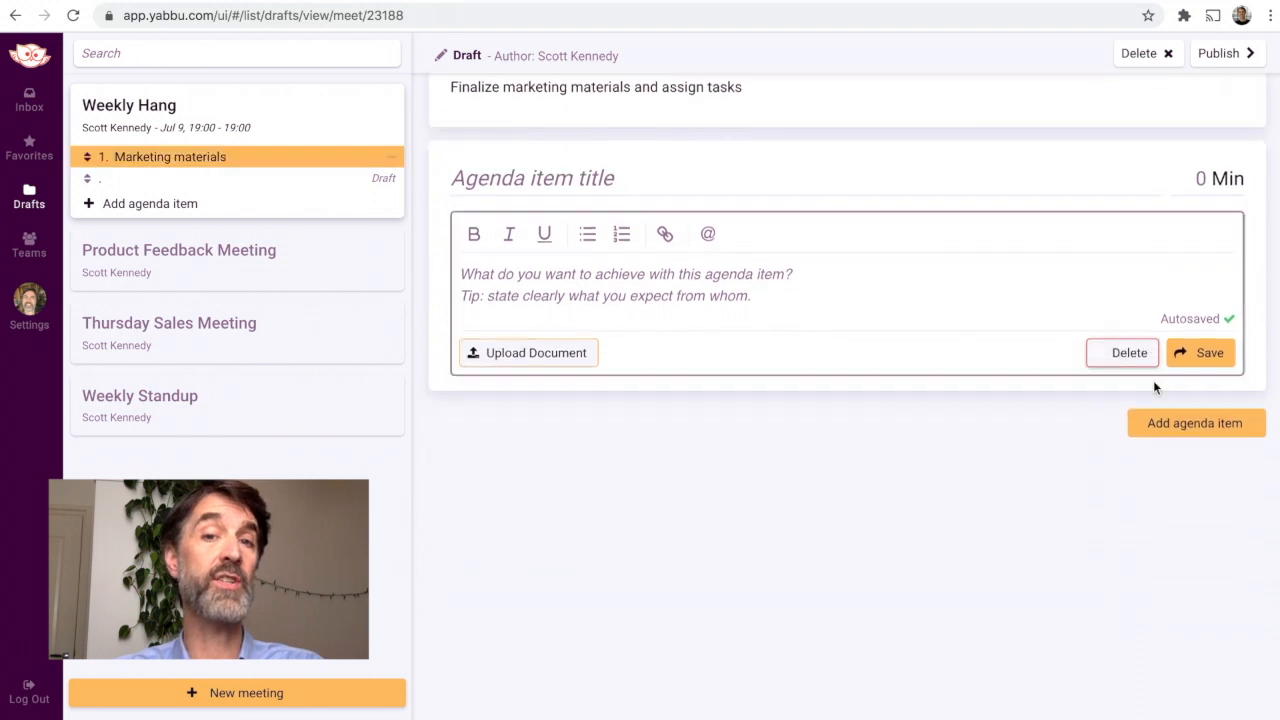
pyautogui.write('Harrison Project')
pyautogui.click(523, 214)
pyautogui.write('Status update')
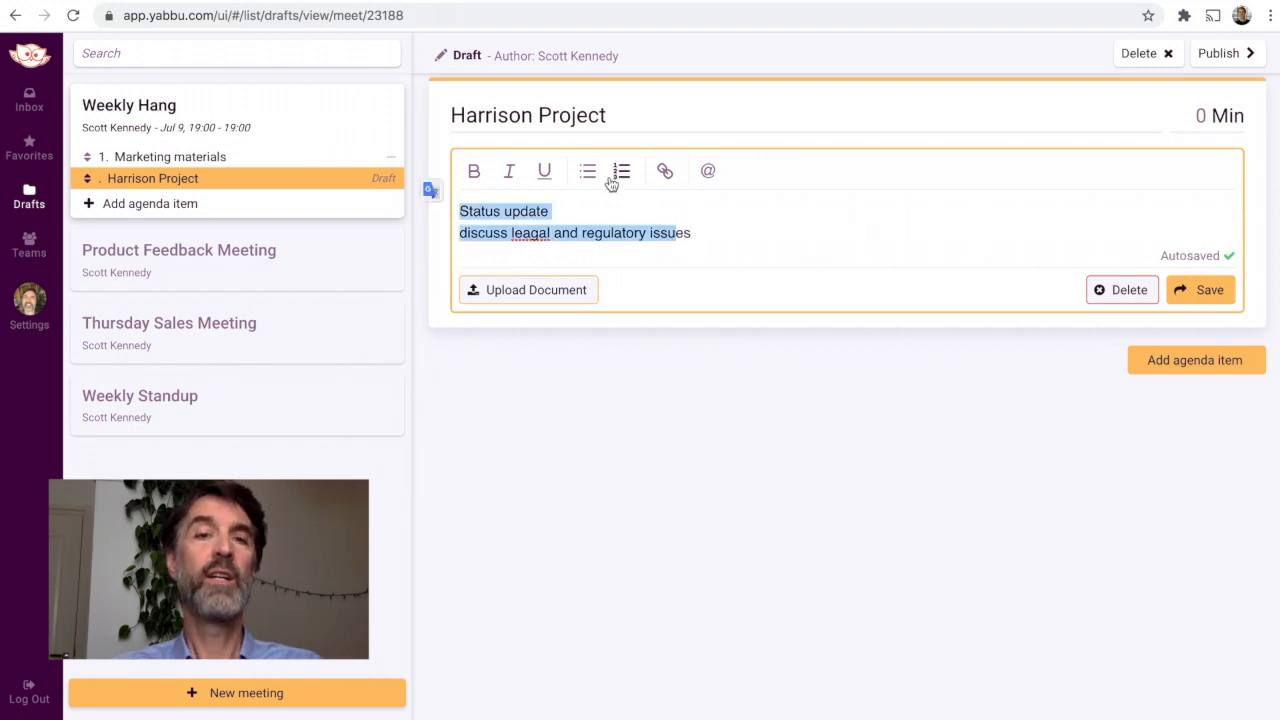
# Step: Format the Harrison Project description as a bulleted list and correct the misspelled word to "legal"
pyautogui.click(596, 178)
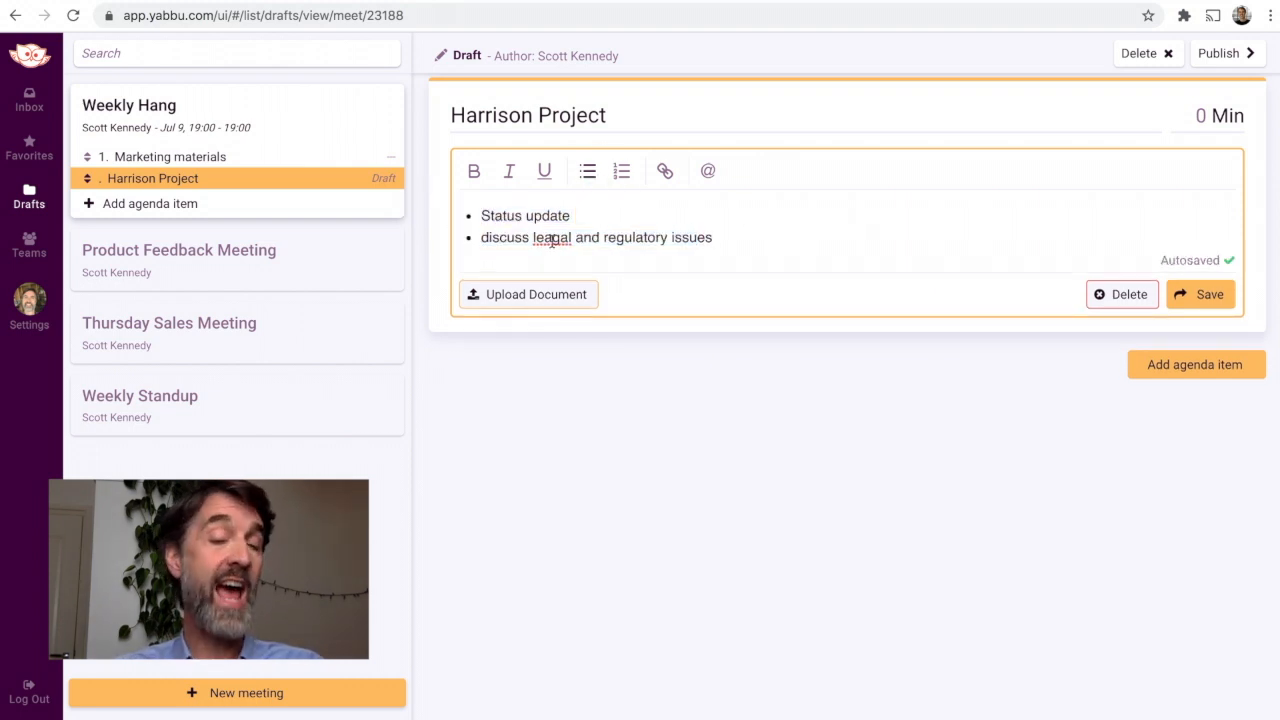
pyautogui.rightClick(550, 240)
pyautogui.click(565, 250)
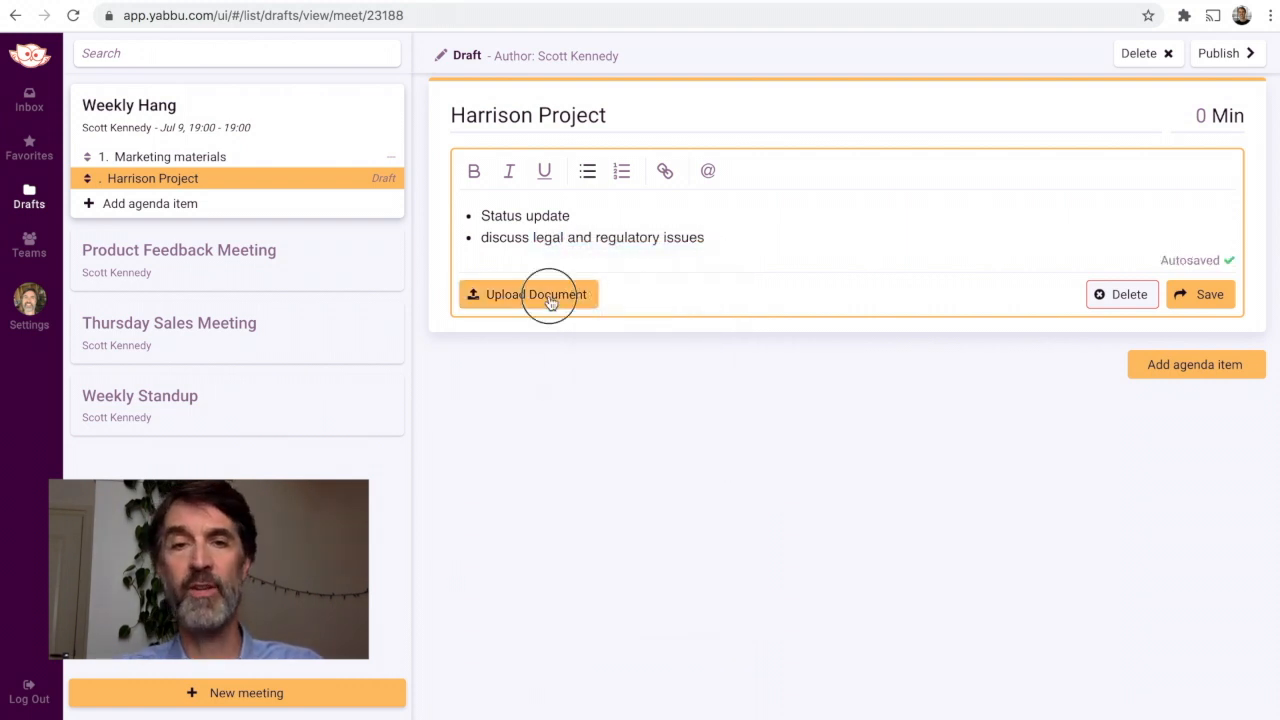
# Step: Attach "Latest Harrison Proposal.pdf" from the Harrison Project folder to the agenda item and save the item
pyautogui.click(538, 295)
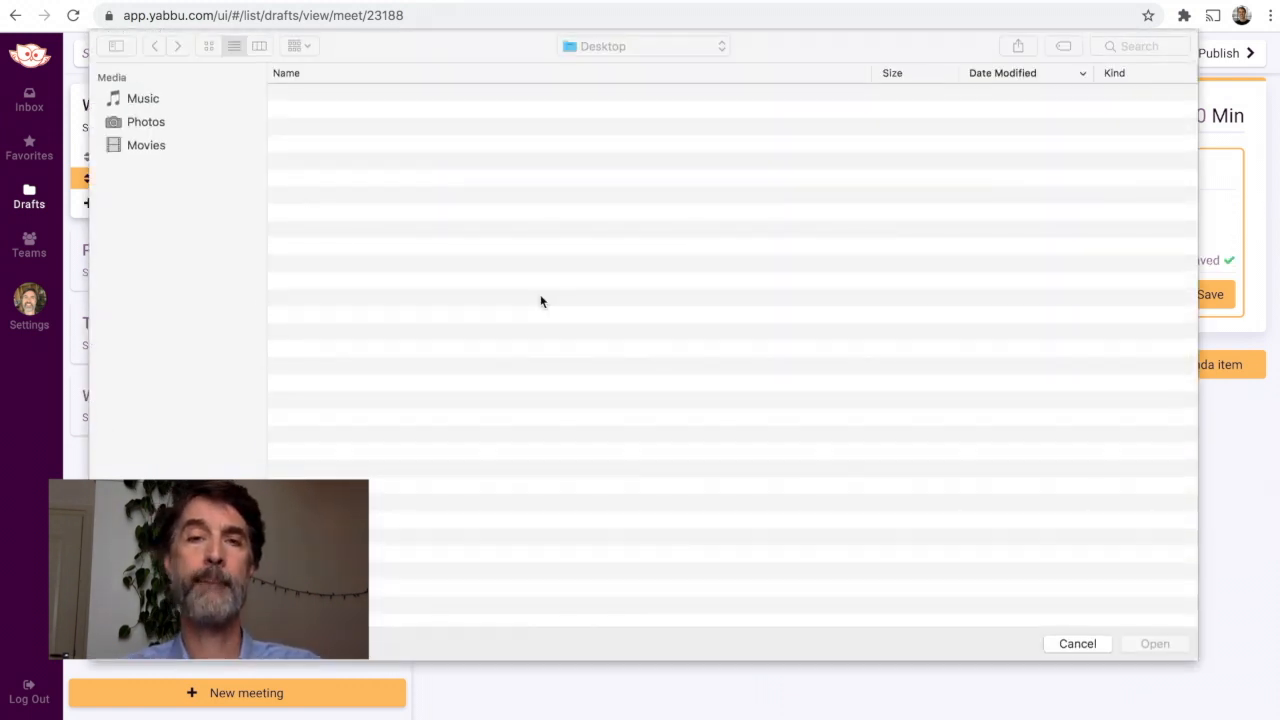
pyautogui.click(357, 94)
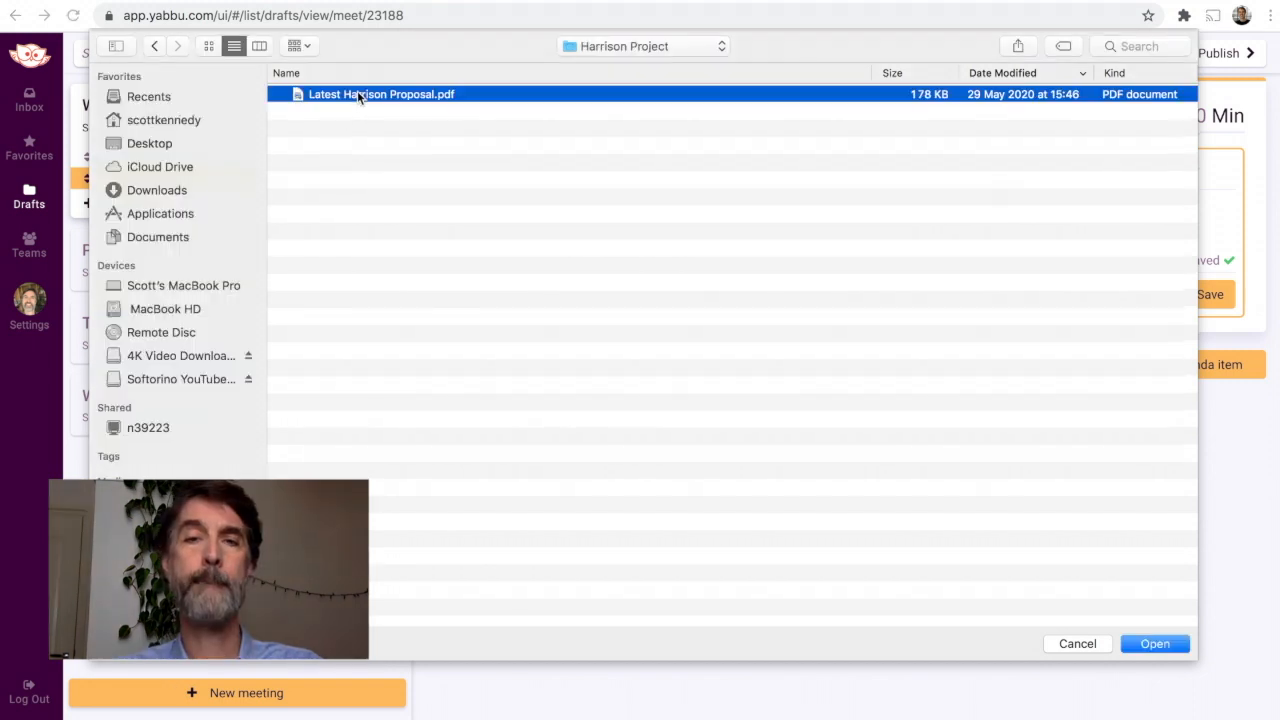
pyautogui.doubleClick(357, 94)
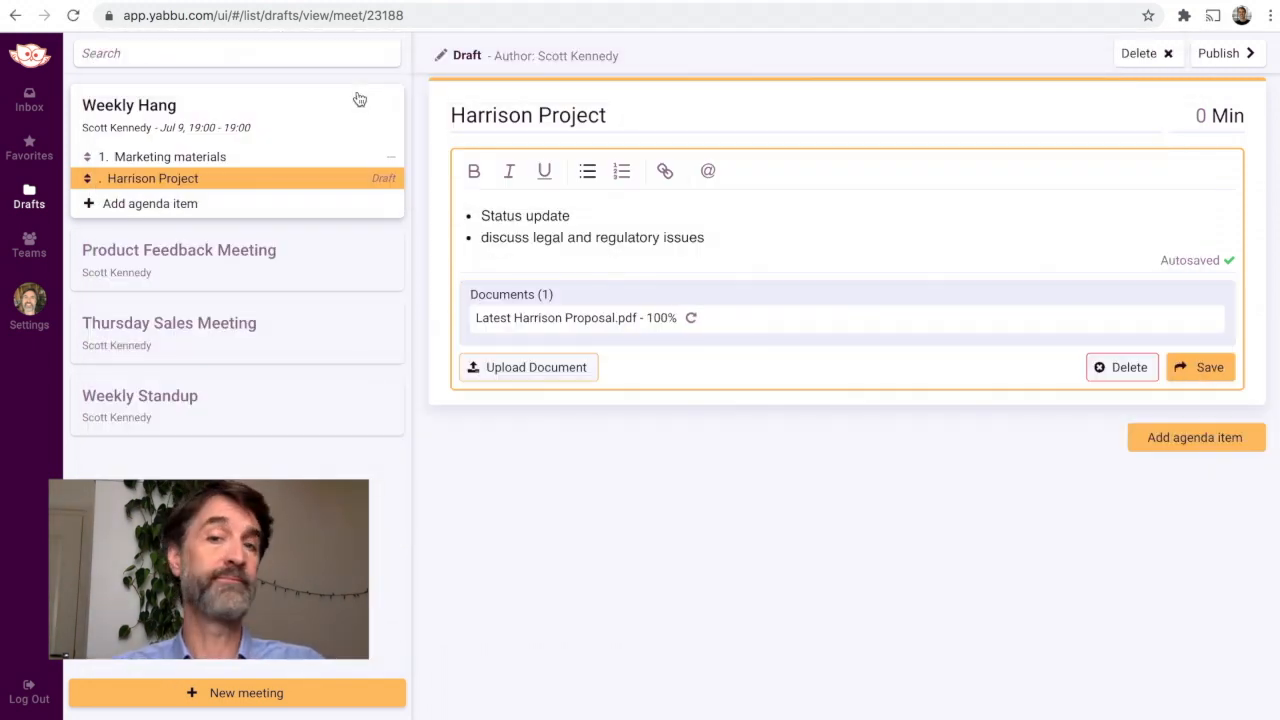
pyautogui.click(1204, 381)
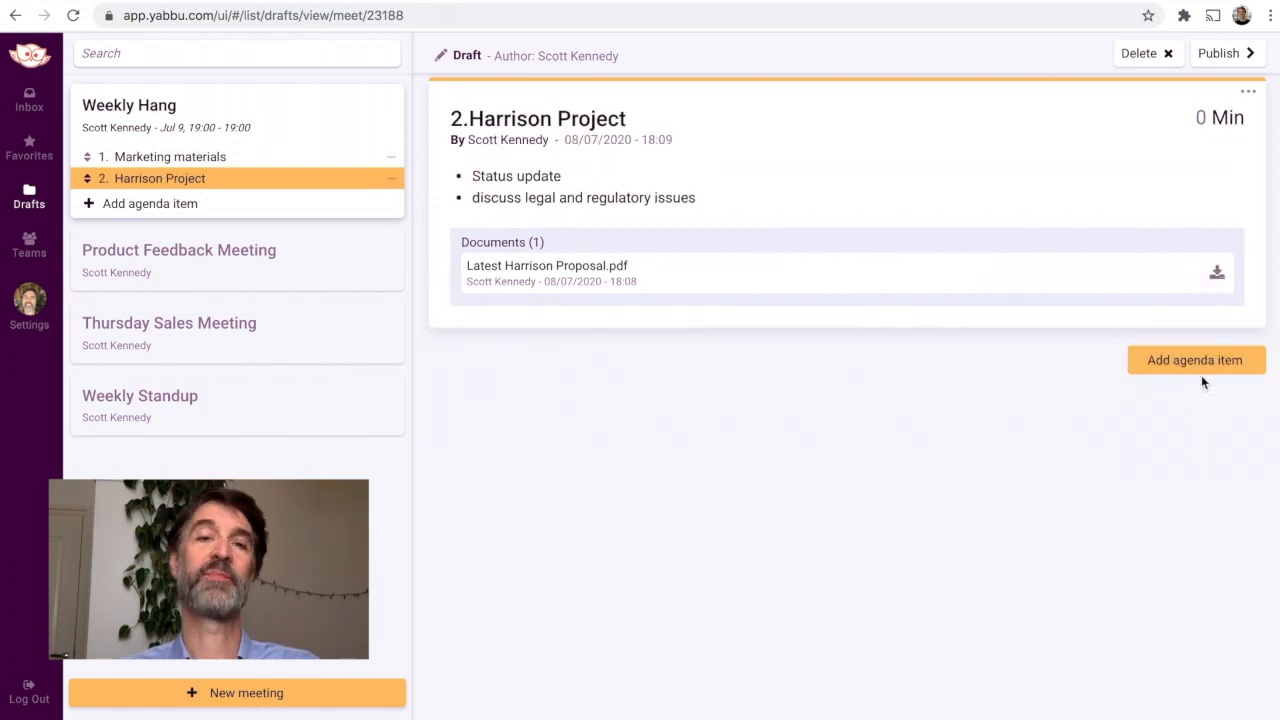
# Step: Add an agenda item titled "Sales Funnel" with the description lines "order new software" and "get trained"
pyautogui.click(1196, 362)
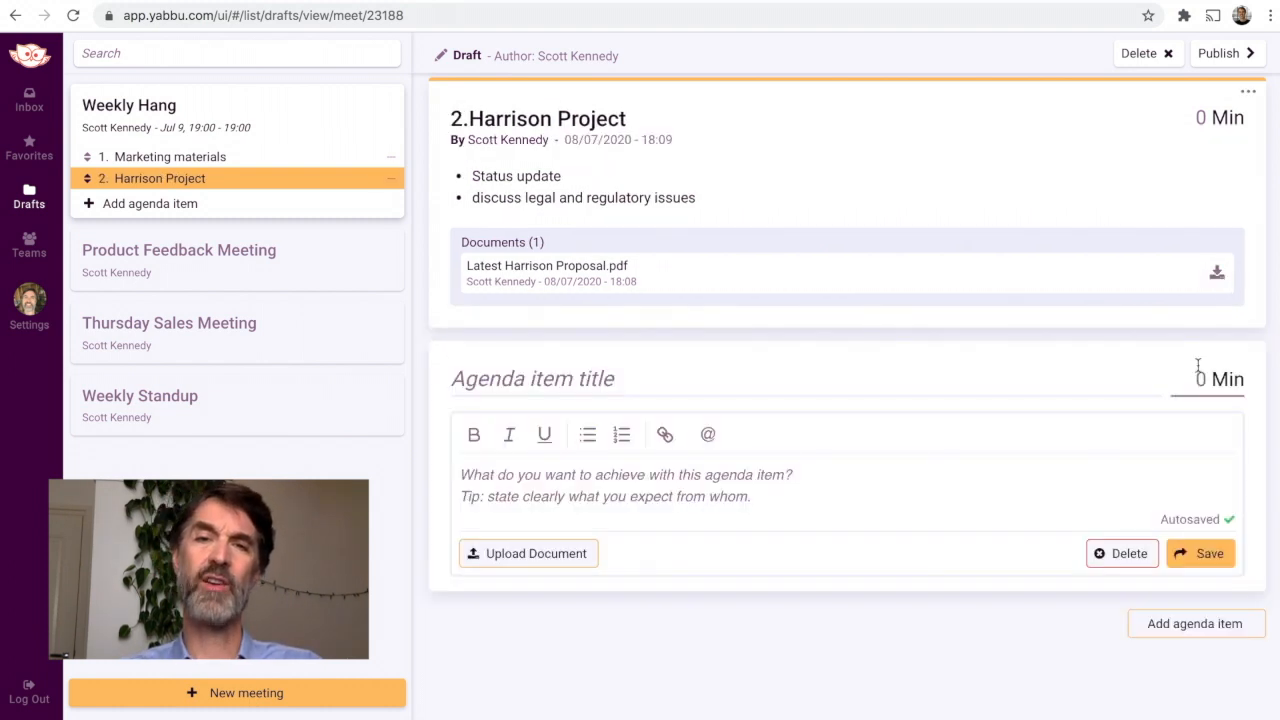
pyautogui.click(597, 127)
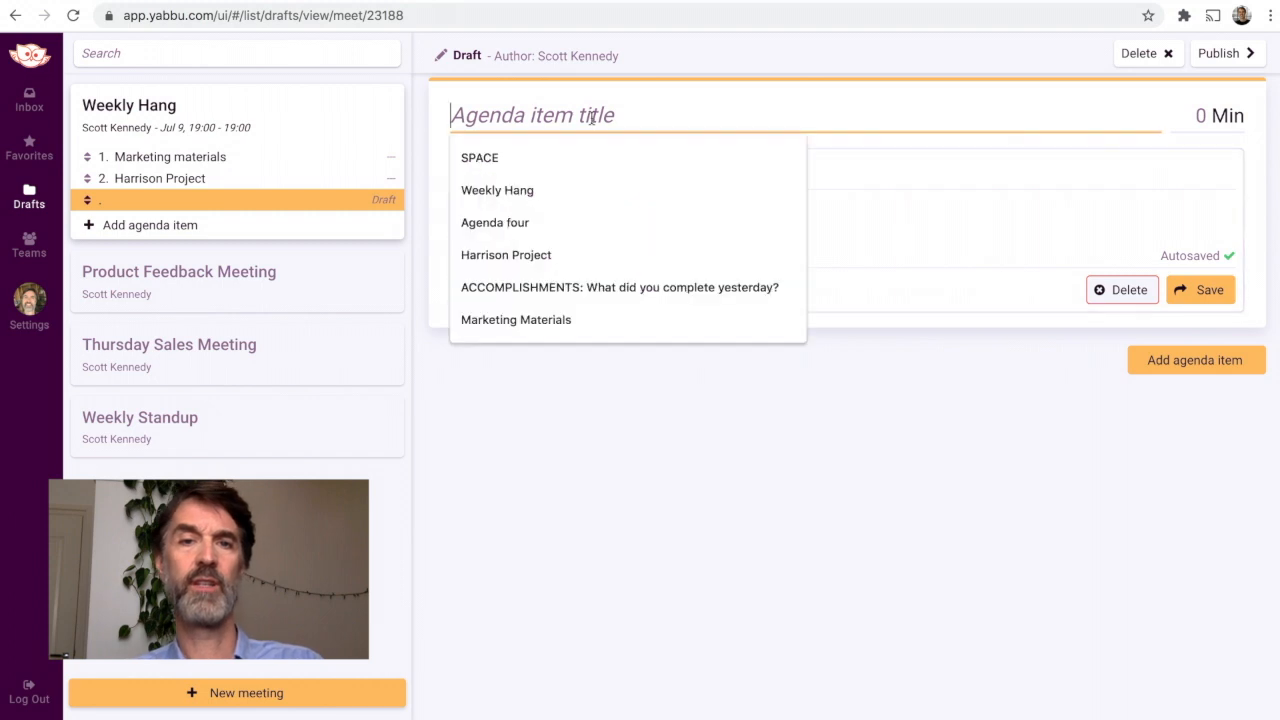
pyautogui.write('Sales Funnel')
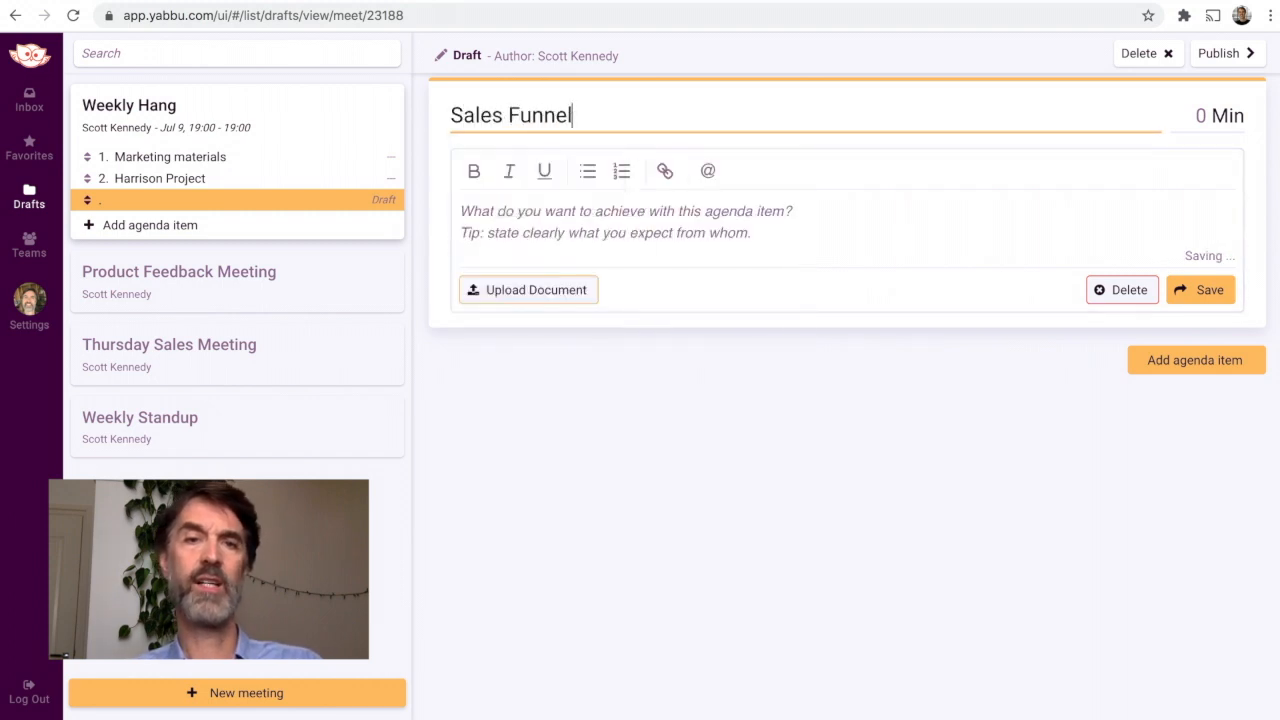
pyautogui.click(592, 217)
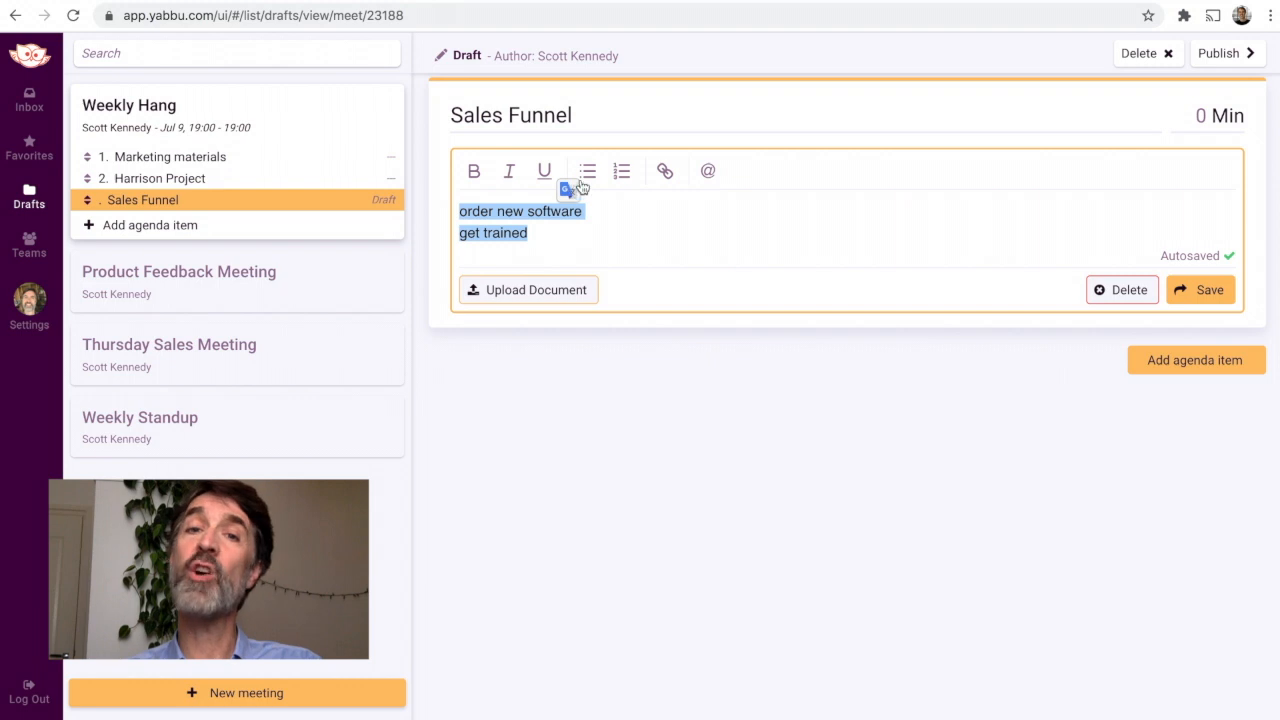
# Step: Turn the Sales Funnel lines into bullets, add a bullet mentioning a participant with "Can you verify?", and save the item
pyautogui.click(585, 176)
pyautogui.press('Return')
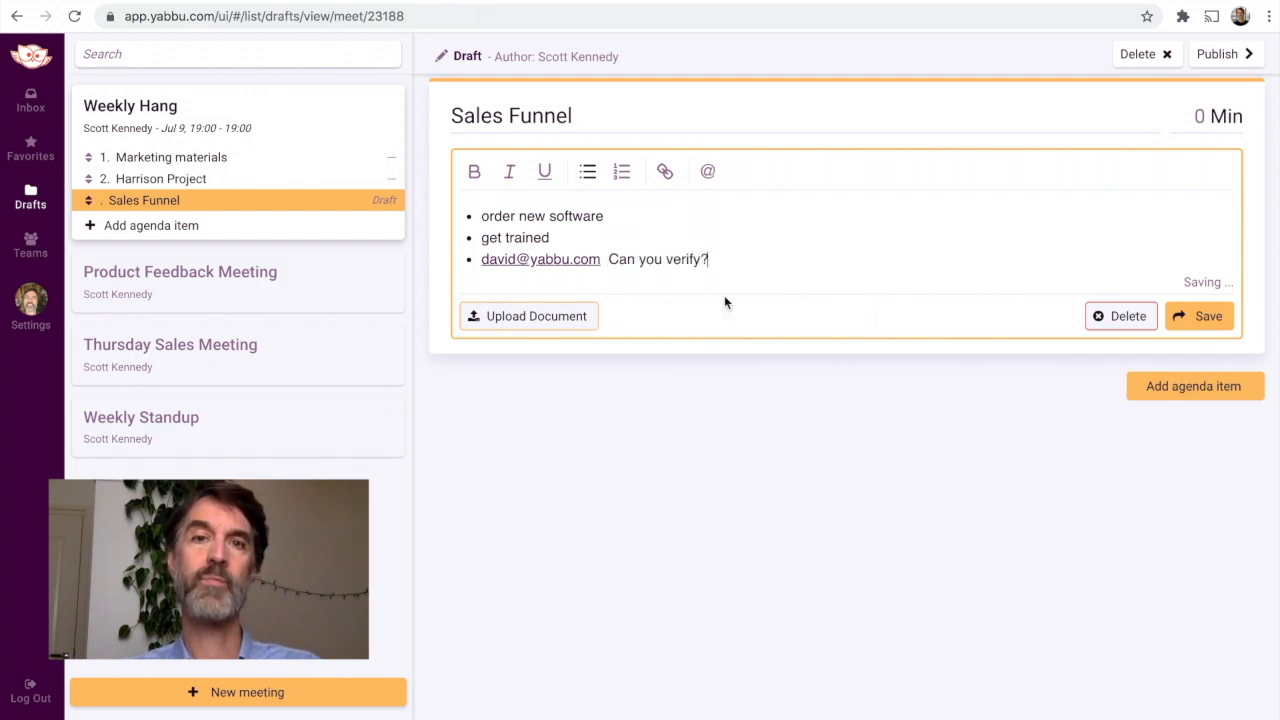
pyautogui.click(1196, 318)
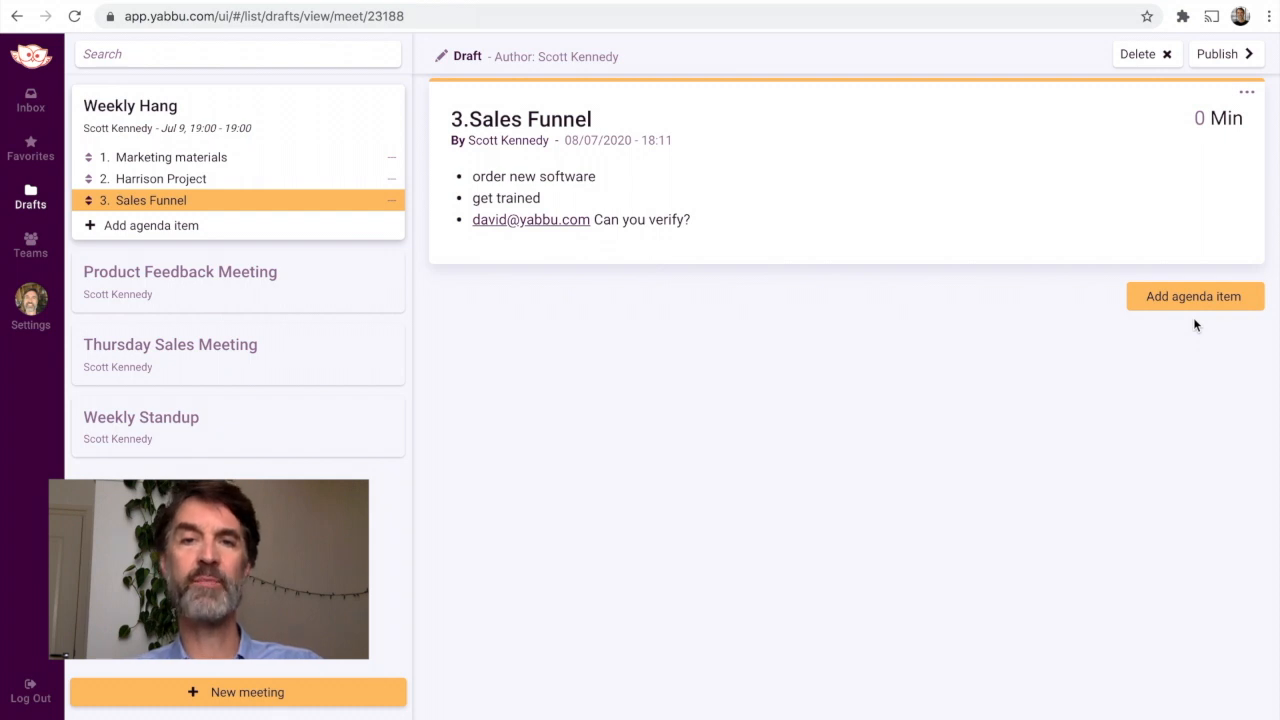
# Step: Add an agenda item titled "New guy onboarded" with the description "Give him tasks!" and save it
pyautogui.click(1194, 298)
pyautogui.click(673, 115)
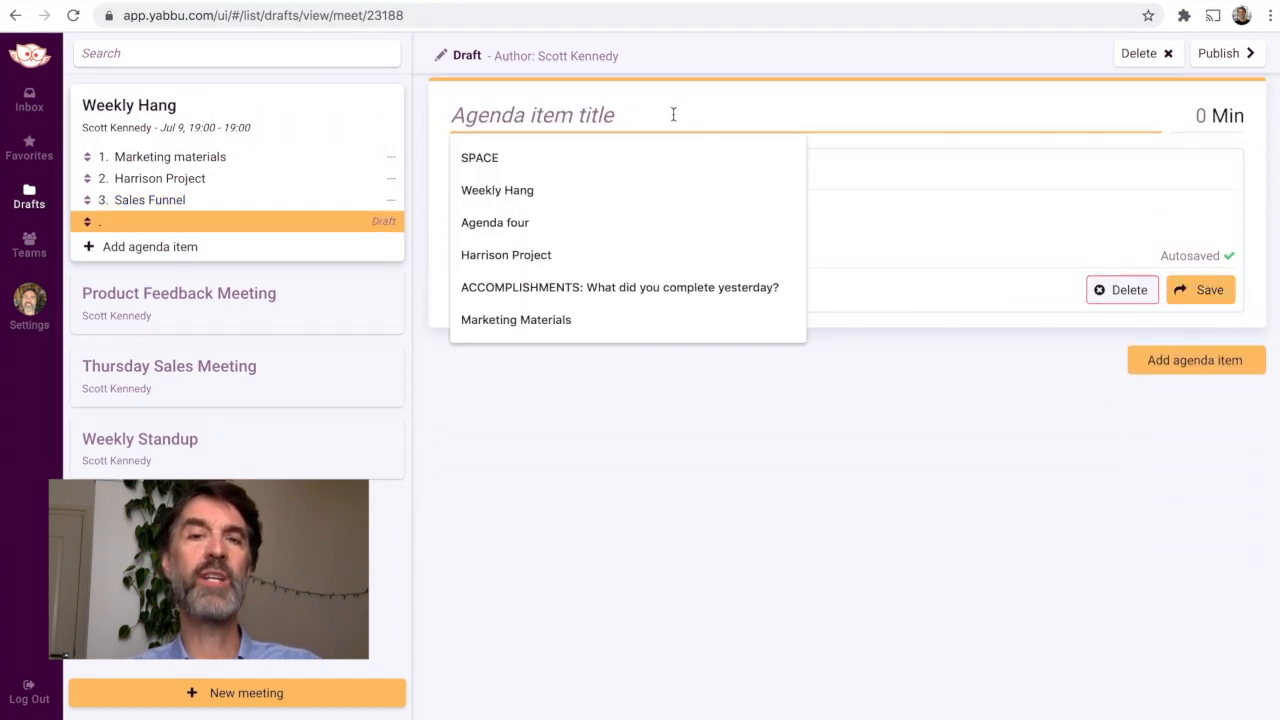
pyautogui.write('New guy onboarded')
pyautogui.click(611, 205)
pyautogui.write('Give h')
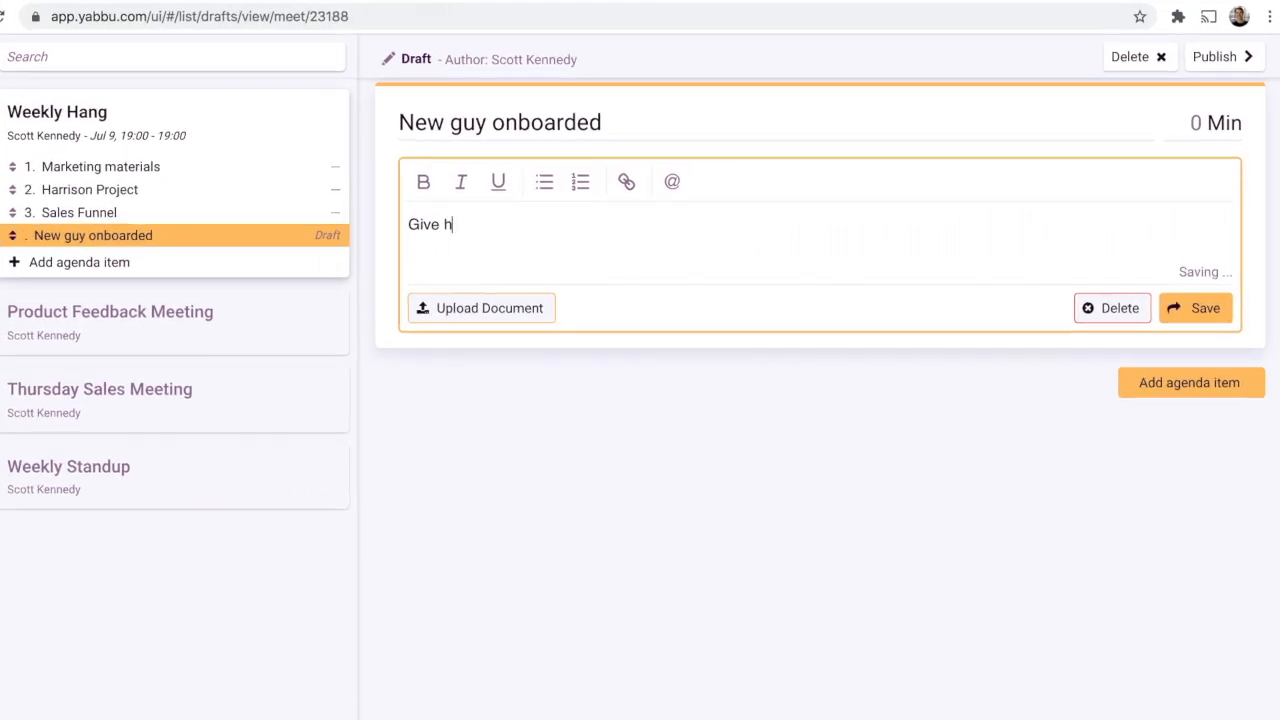
pyautogui.write('im tasks!')
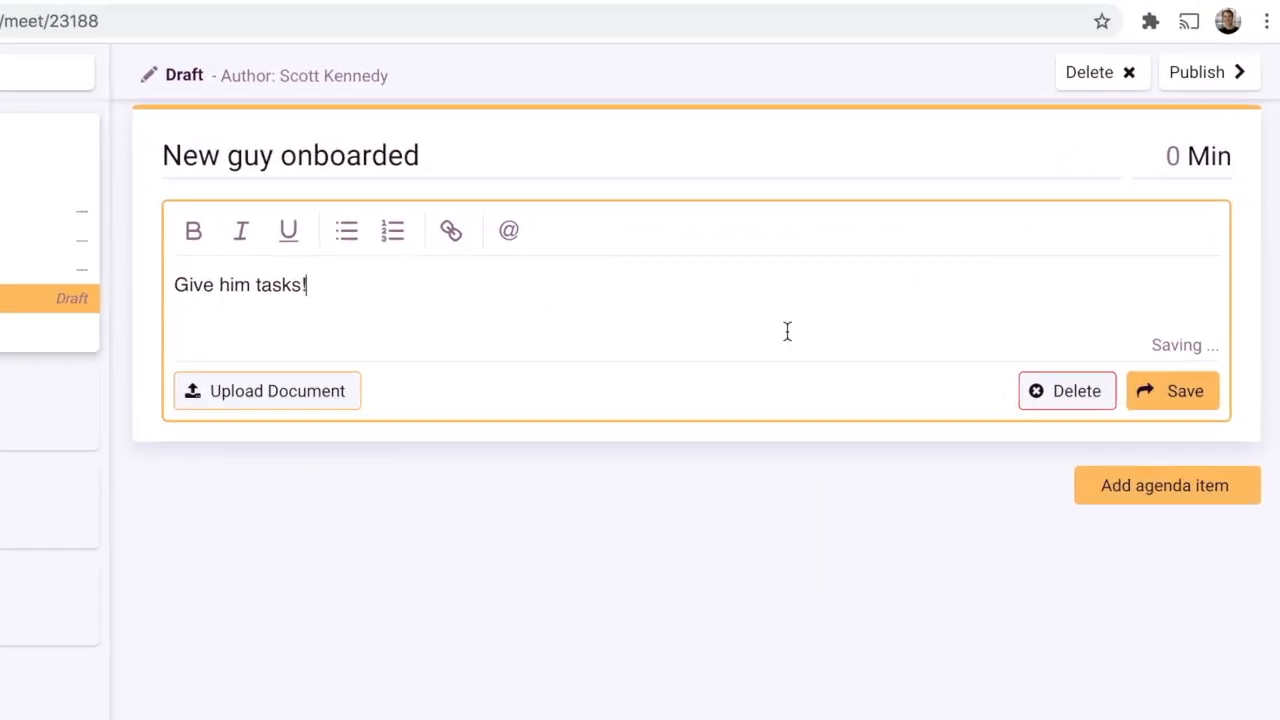
pyautogui.click(1173, 389)
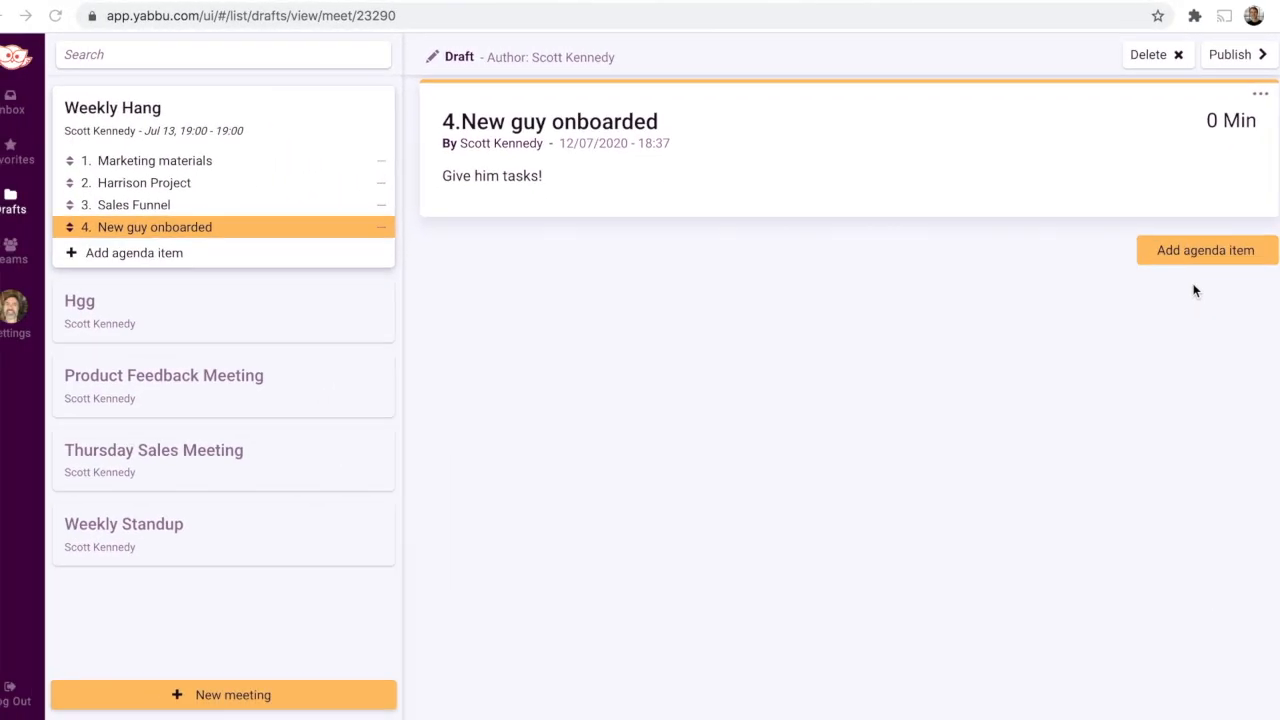
# Step: Set the duration of each of the four Weekly Hang agenda items to 20 minutes
pyautogui.scroll(2, 1193, 289)
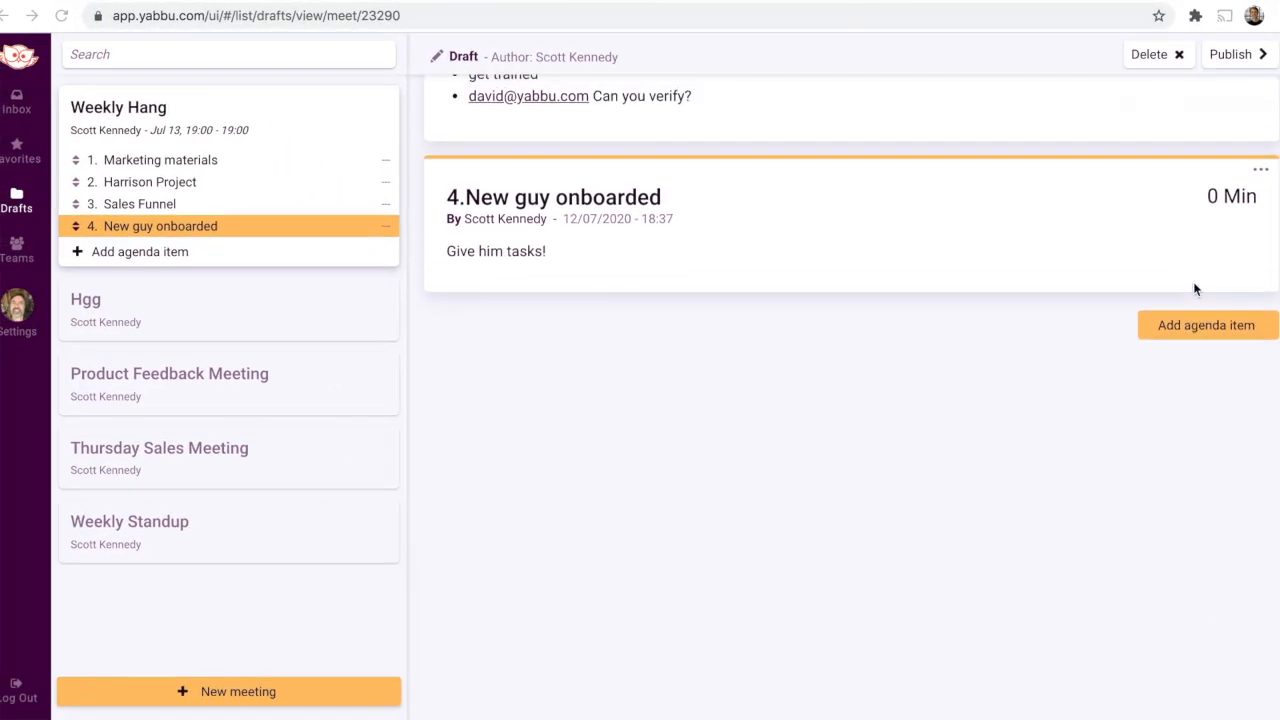
pyautogui.click(1212, 205)
pyautogui.scroll(2, 1216, 152)
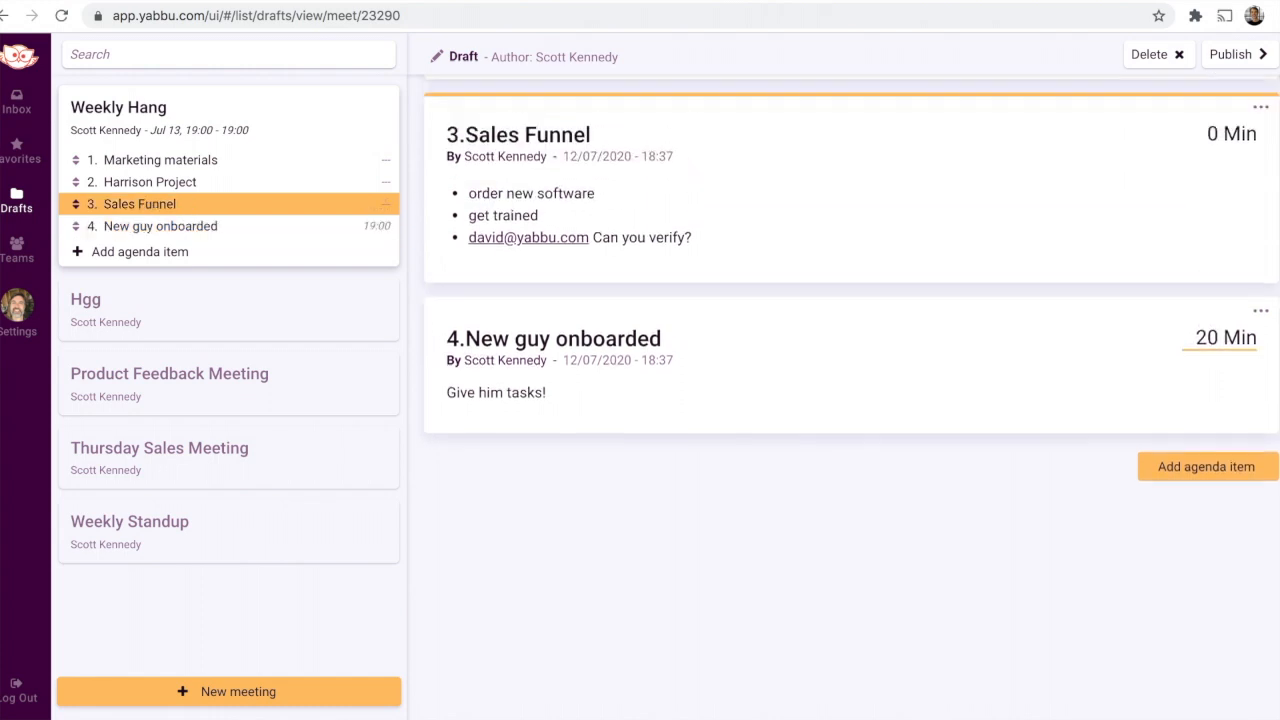
pyautogui.scroll(2, 852, 400)
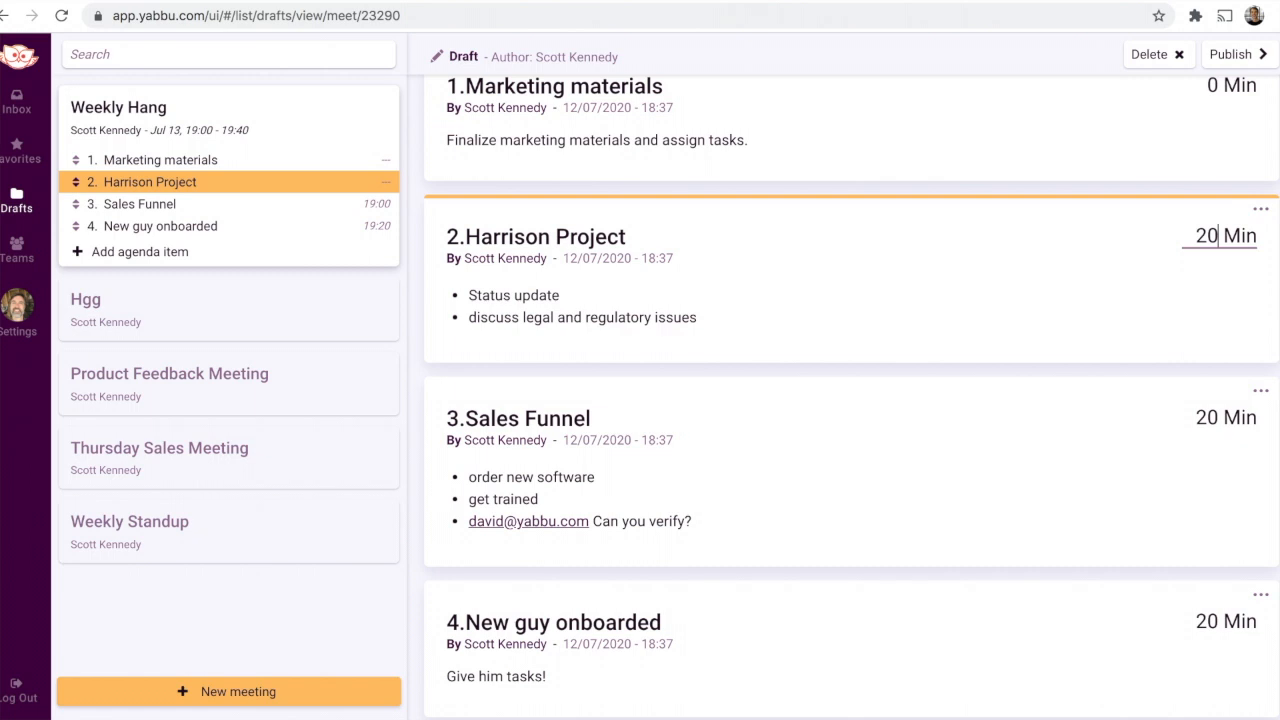
pyautogui.scroll(1, 1208, 213)
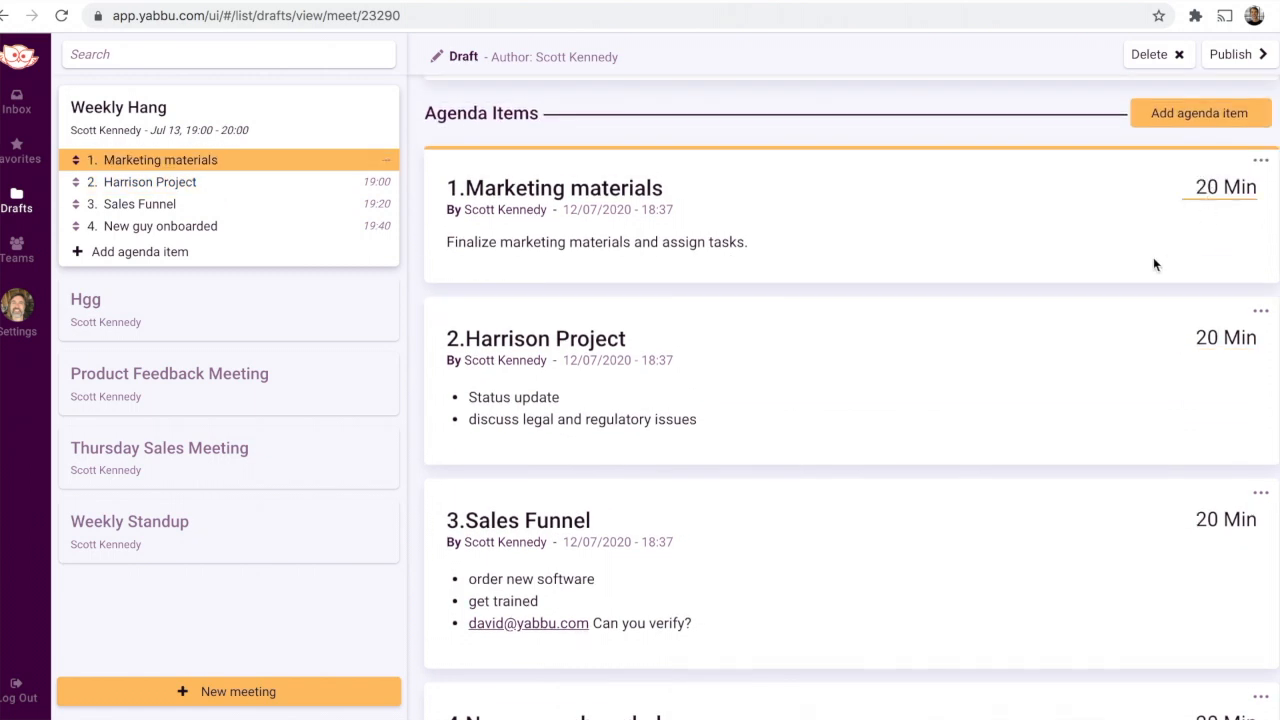
pyautogui.scroll(1, 1154, 262)
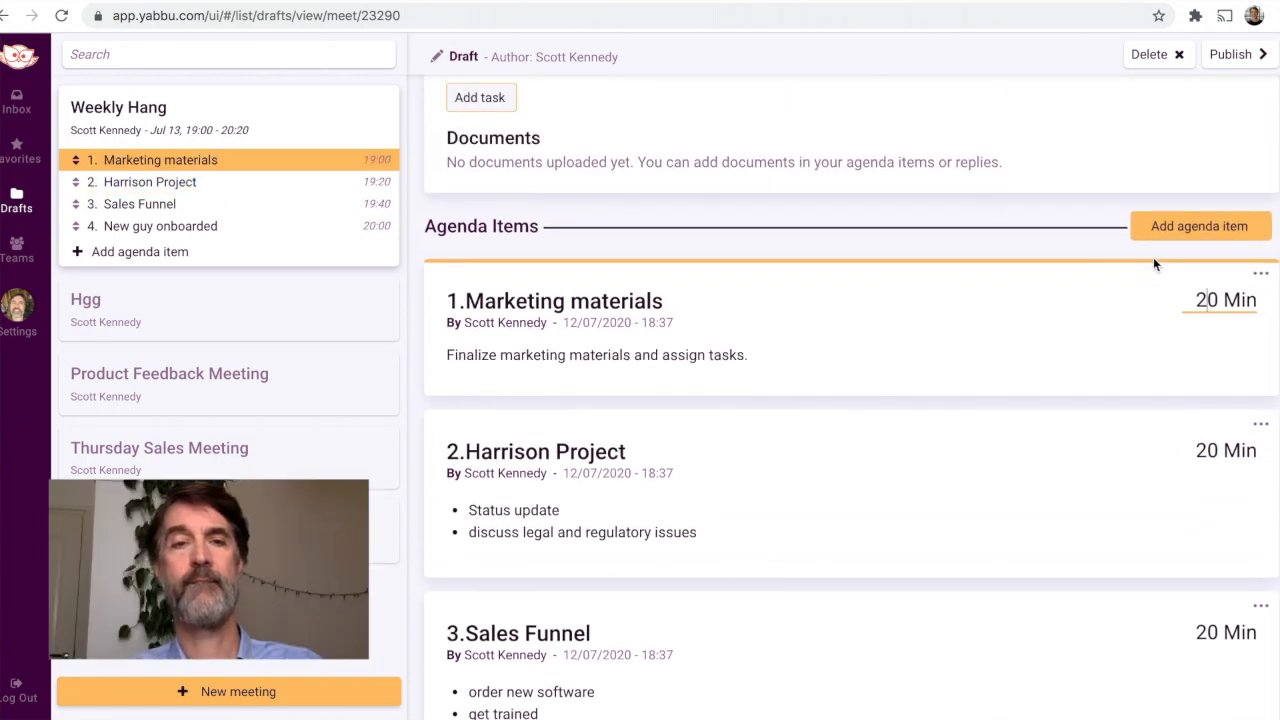
# Step: Move the New guy onboarded agenda item up to second place, directly above Harrison Project
pyautogui.scroll(2, 1154, 262)
pyautogui.scroll(4, 1153, 264)
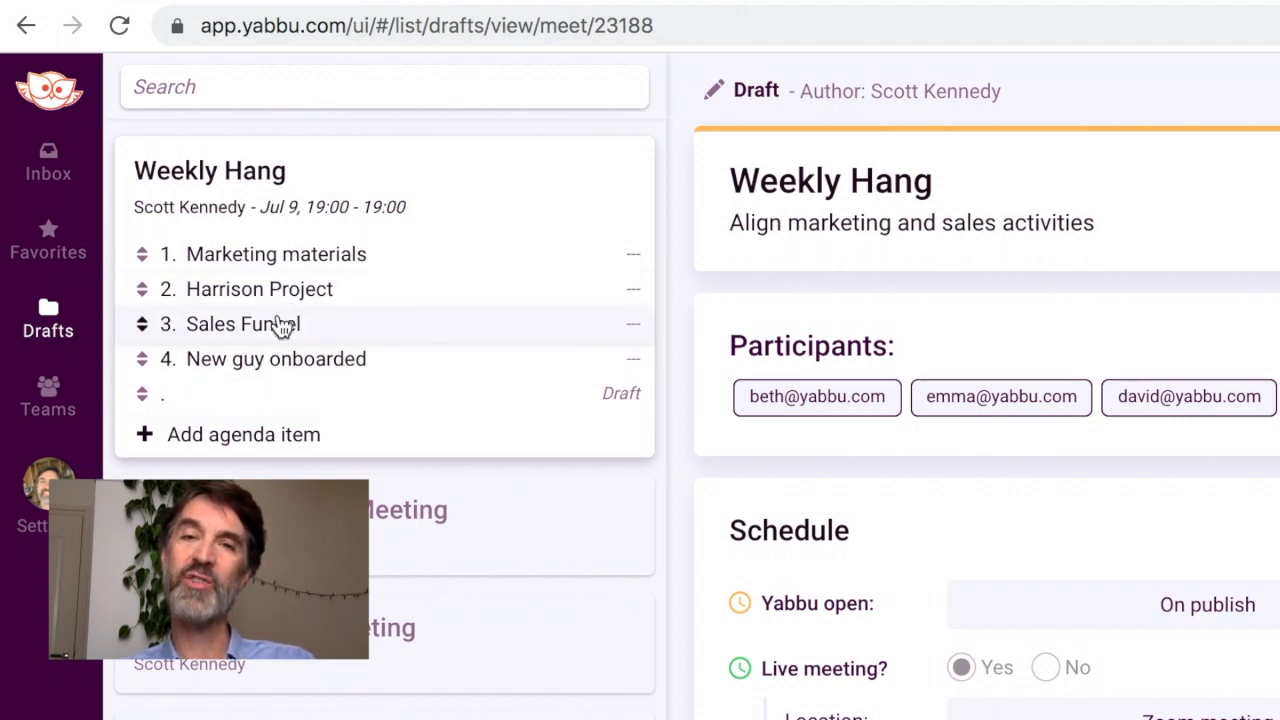
pyautogui.click(275, 335)
pyautogui.click(277, 297)
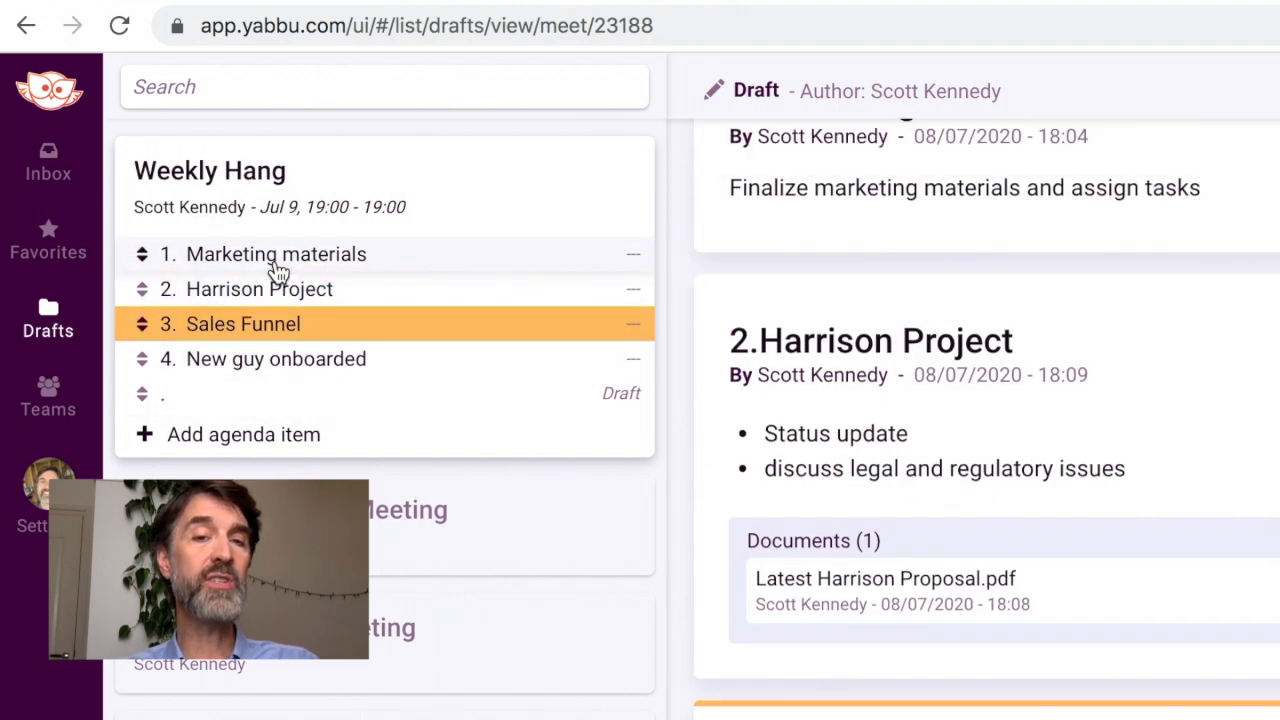
pyautogui.moveTo(147, 362); pyautogui.dragTo(147, 287)
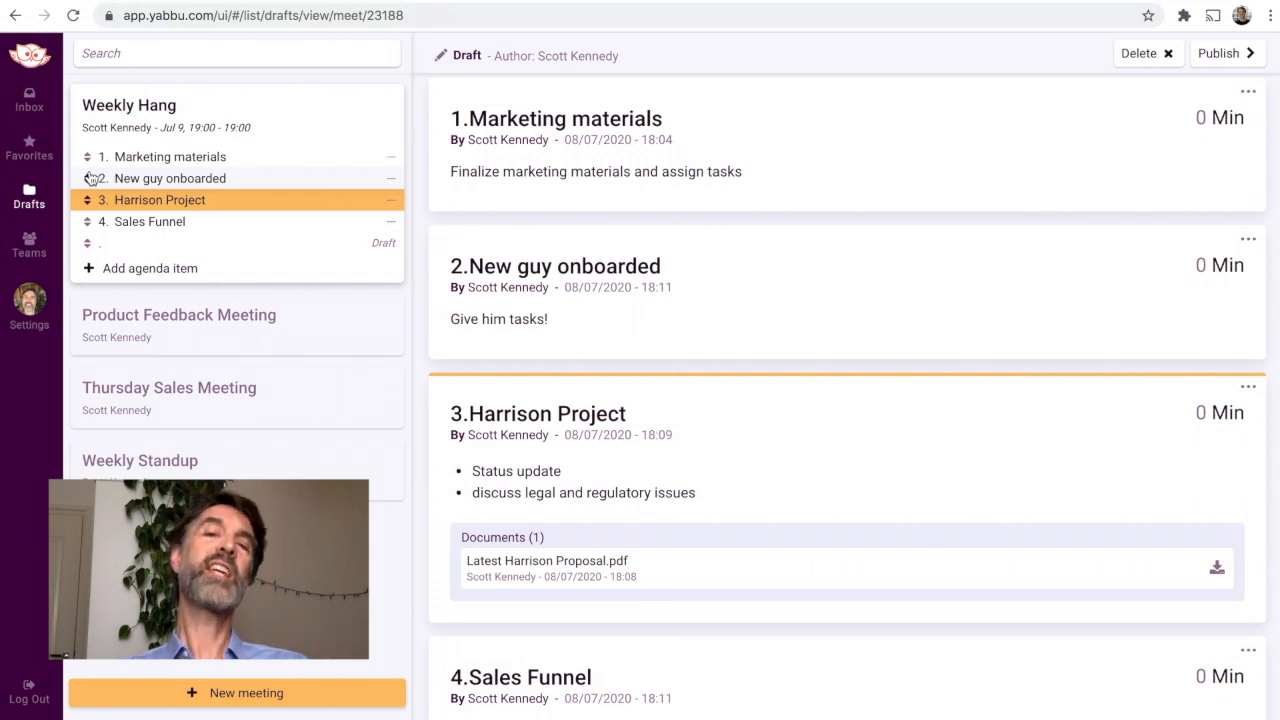
# Step: Publish the Weekly Hang meeting and accept its scheduled end date
pyautogui.scroll(10, 428, 221)
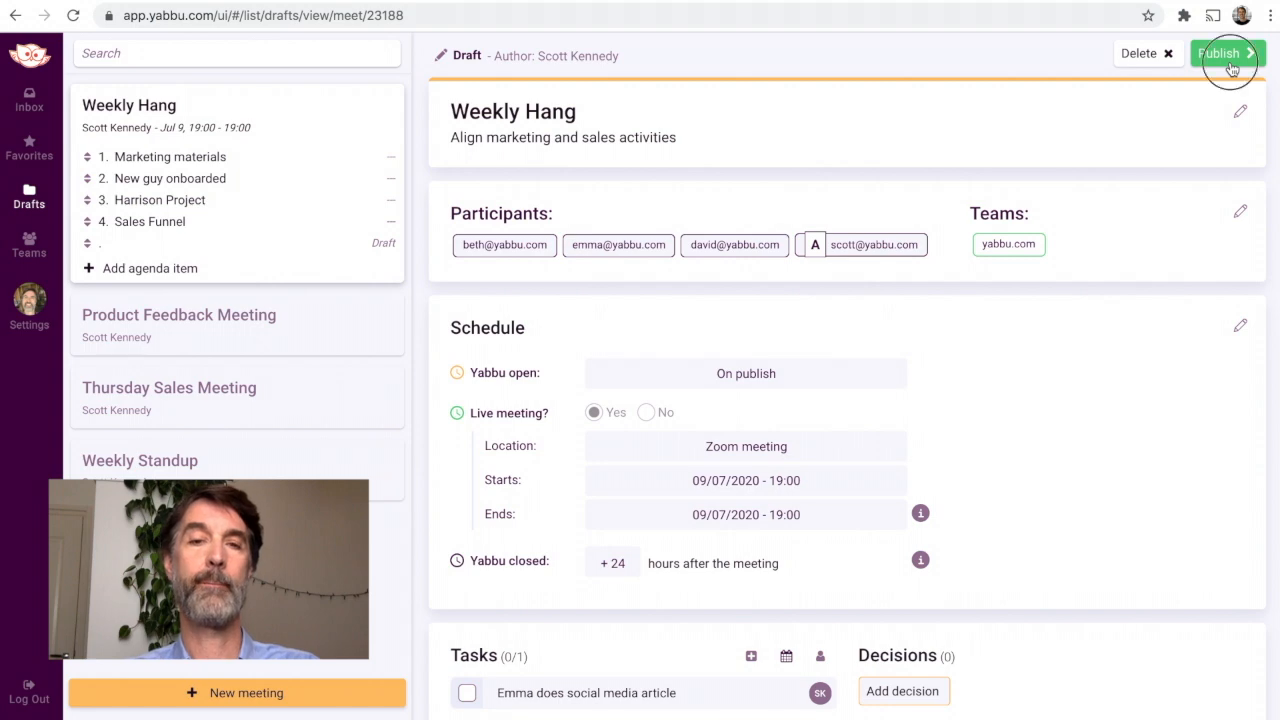
pyautogui.click(1228, 56)
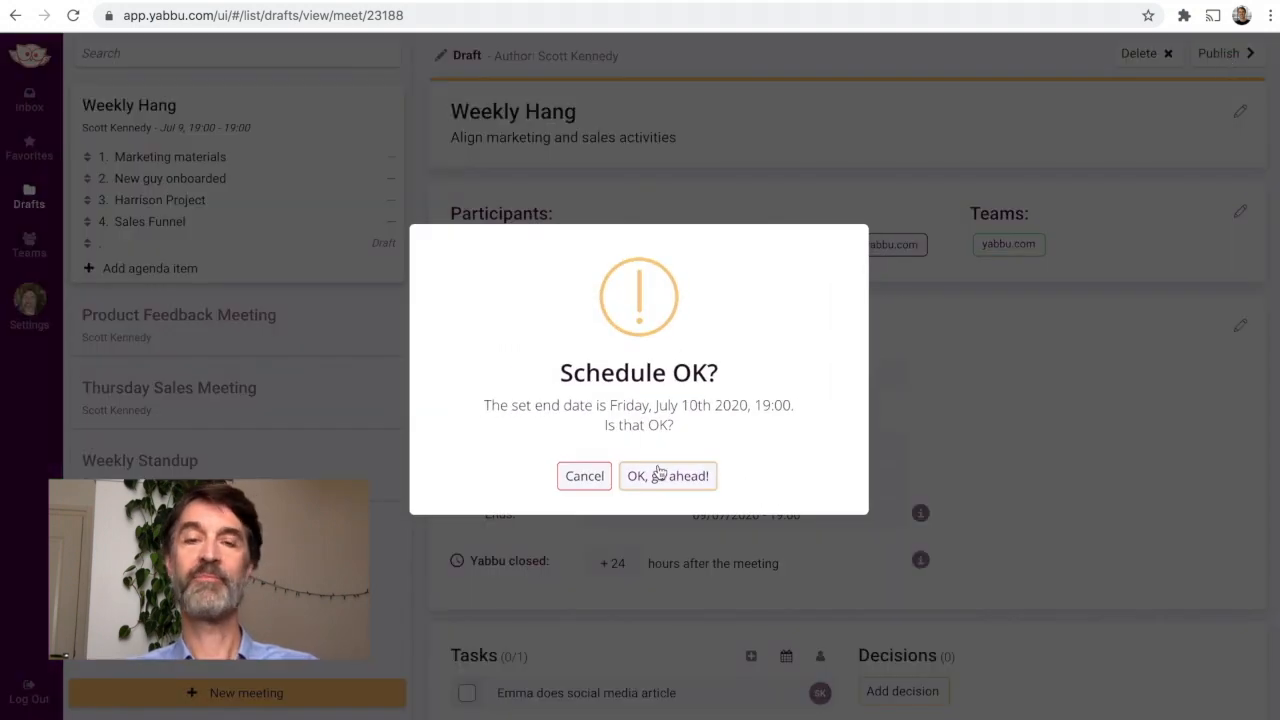
pyautogui.click(664, 476)
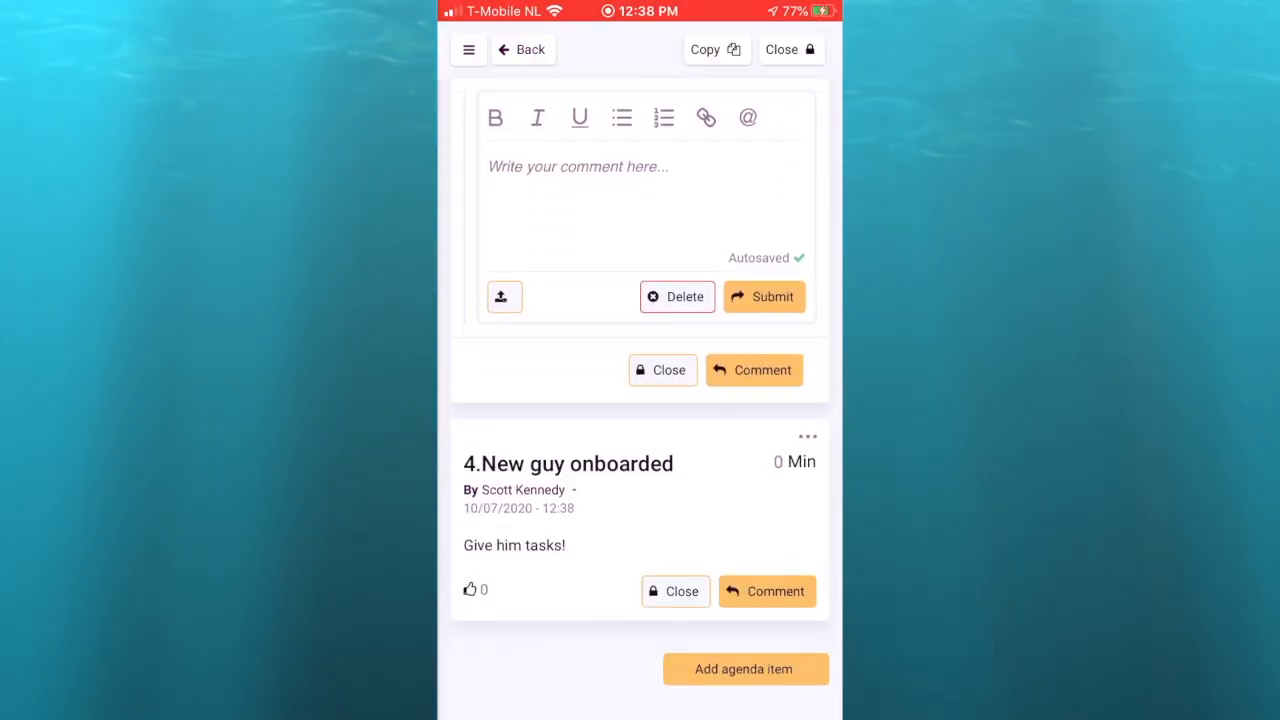
# Step: Write the comment "I contacted them, and the order is approved." on the Sales Funnel item
pyautogui.click(640, 185)
pyautogui.write('I contacted then')
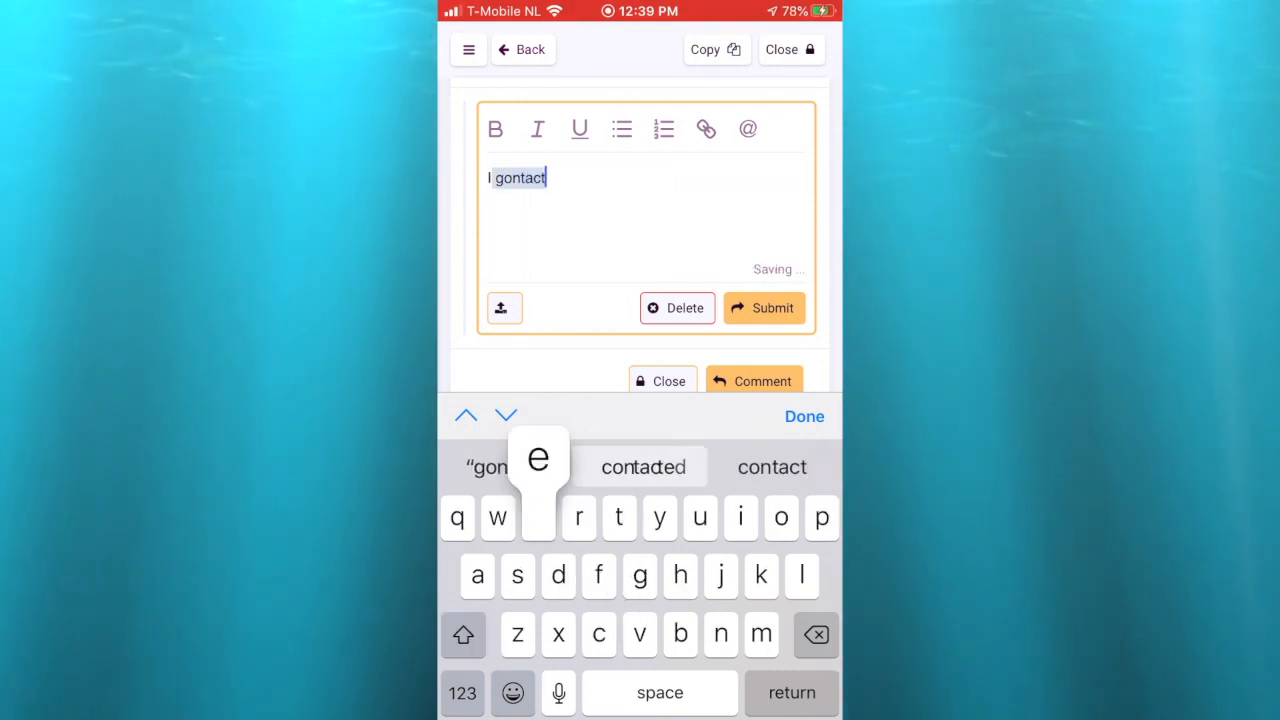
pyautogui.press('BackSpace')
pyautogui.write('m, and the')
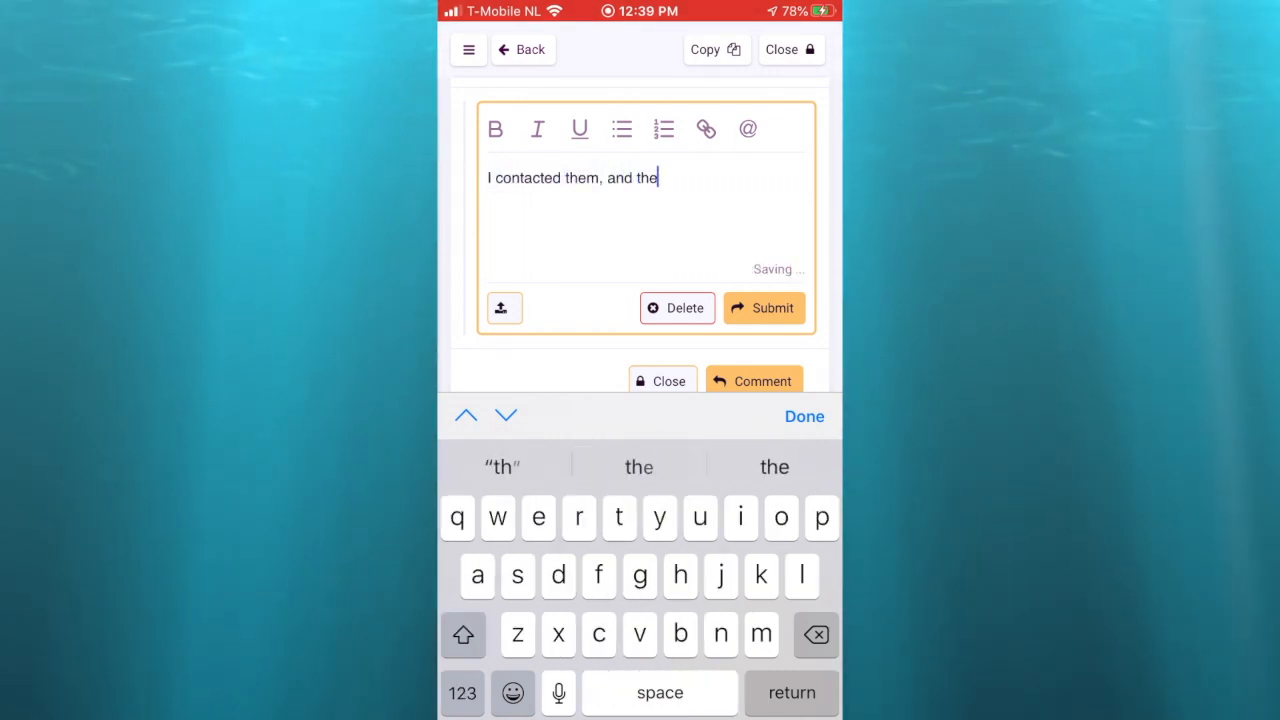
pyautogui.write(' order is spproved.')
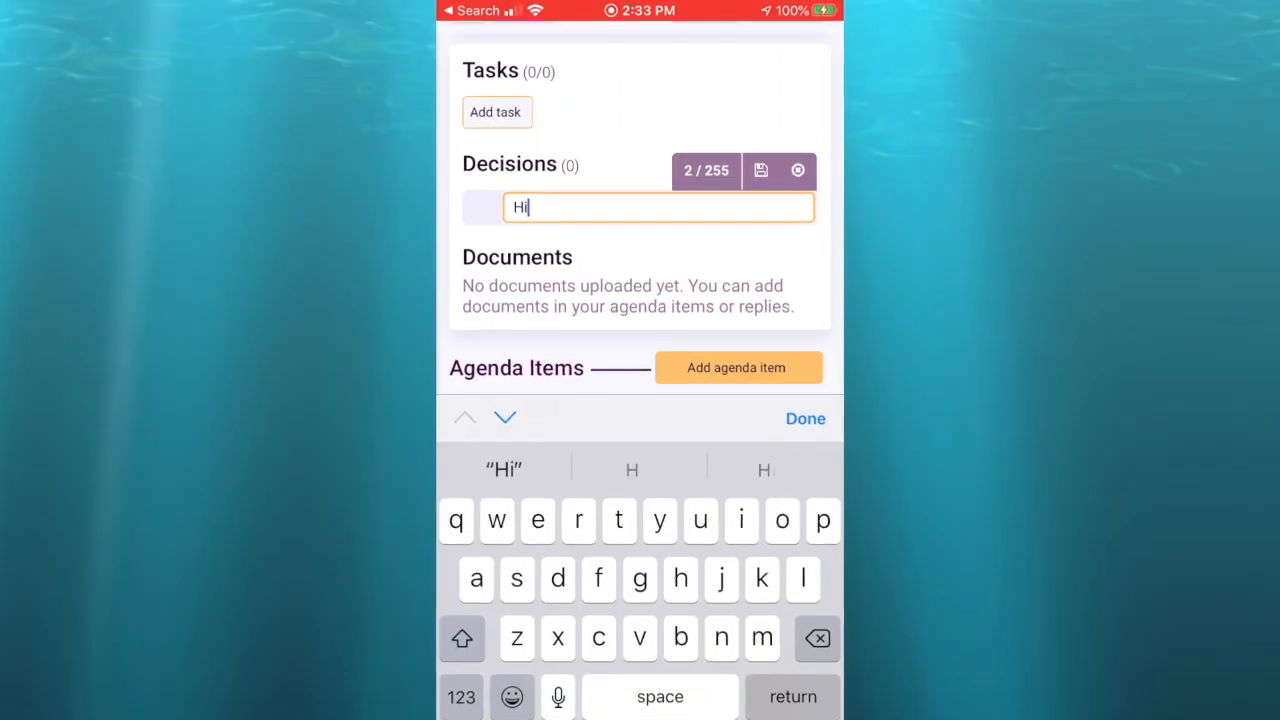
# Step: Add a decision reading "How many licenses to buy?" to the meeting and save it
pyautogui.write('wmany lucemces to buy?')
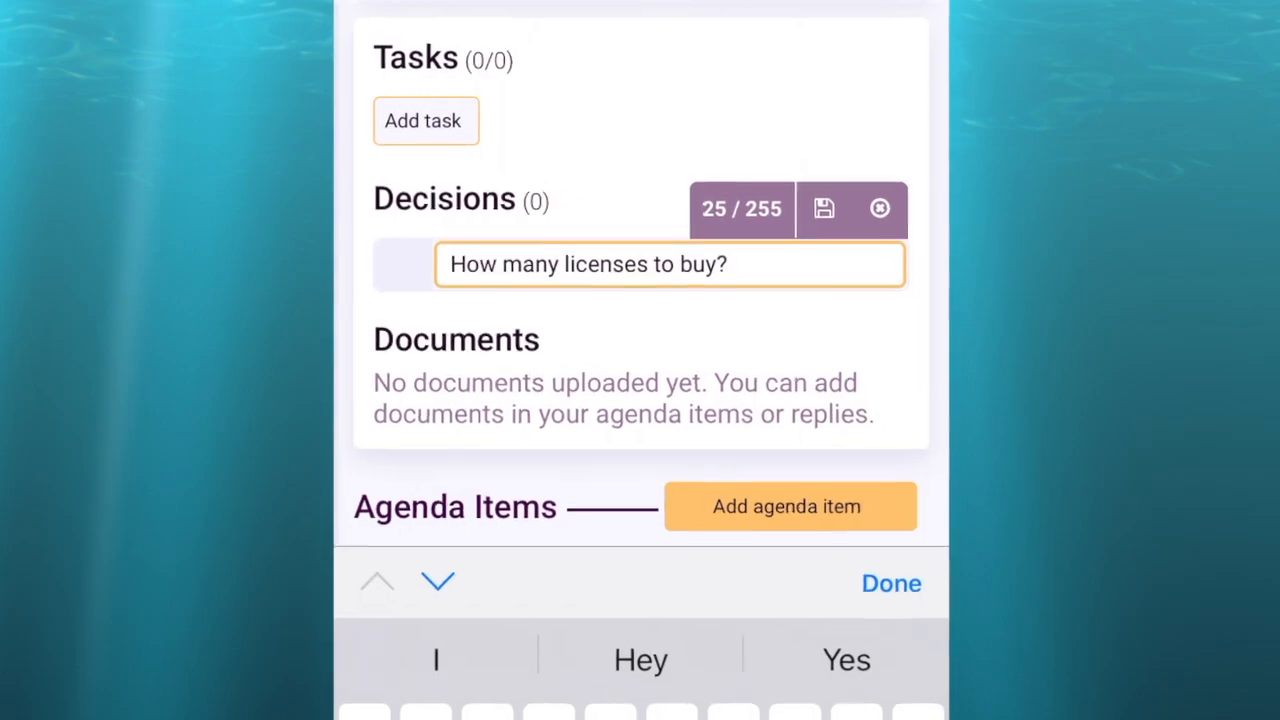
pyautogui.press('Return')
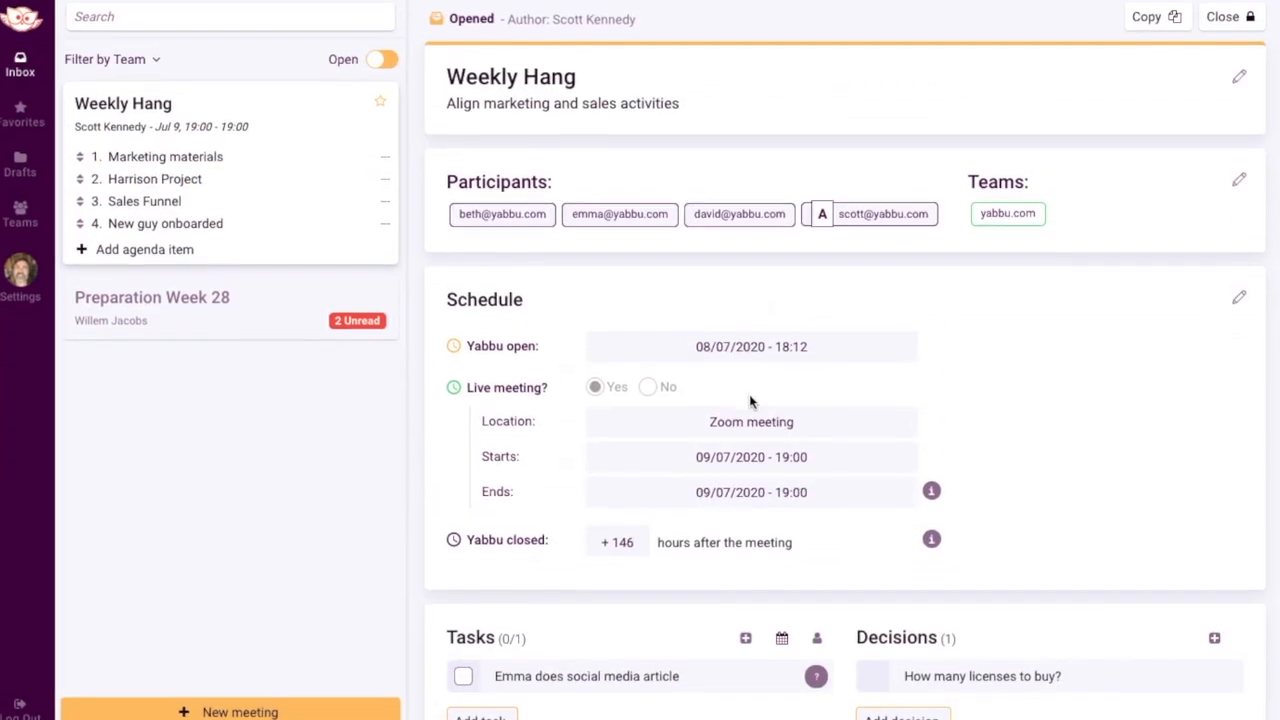
# Step: Add another participant to the Weekly Hang meeting by entering the colleague's e-mail address
pyautogui.click(1238, 173)
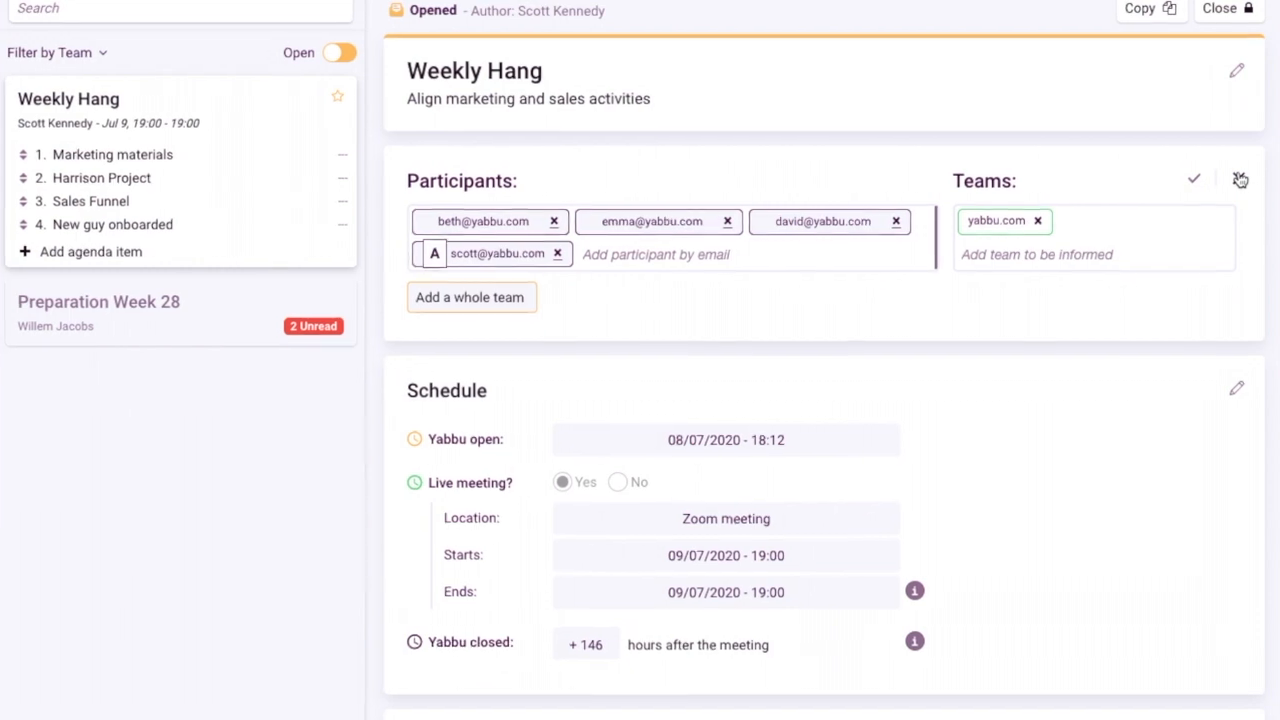
pyautogui.click(634, 266)
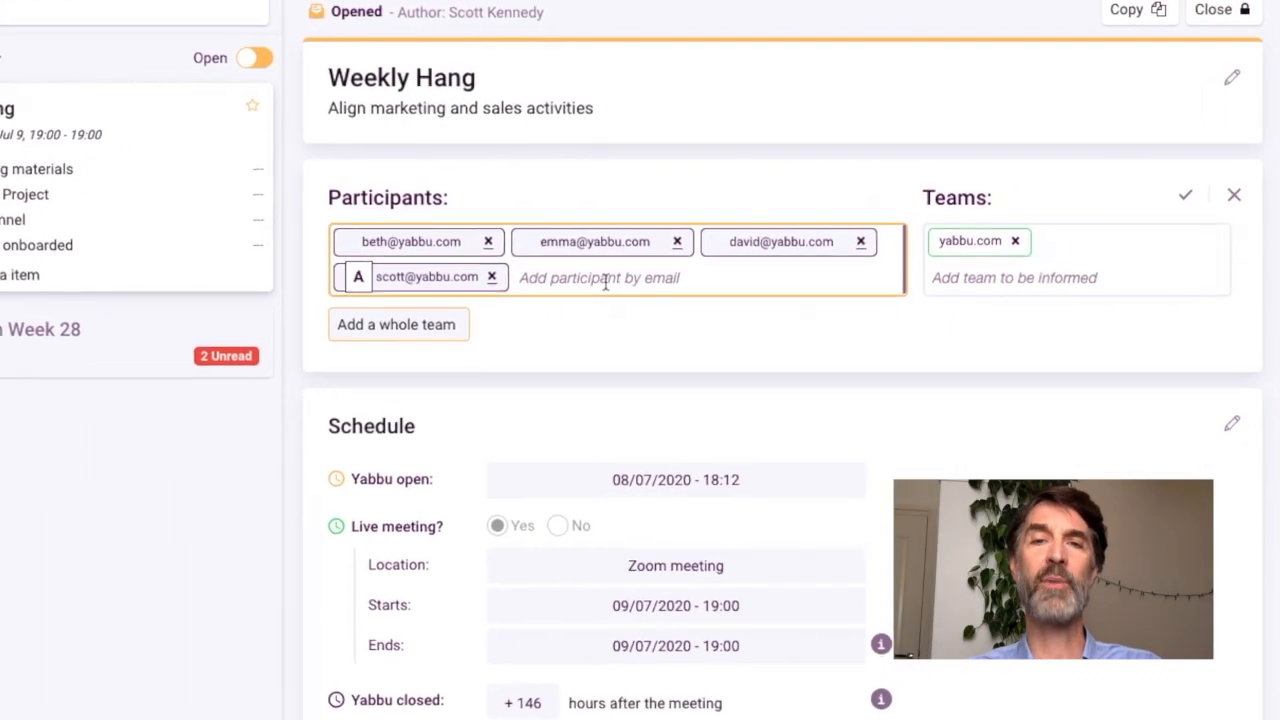
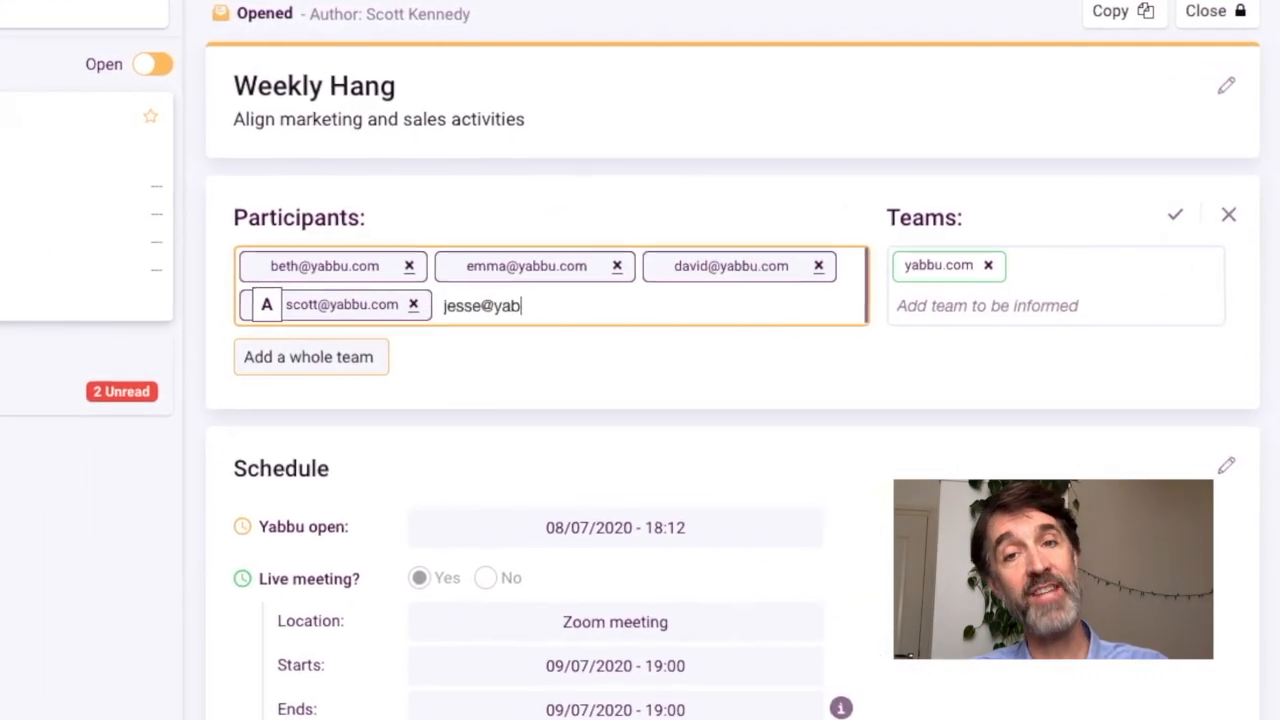
pyautogui.press('Return')
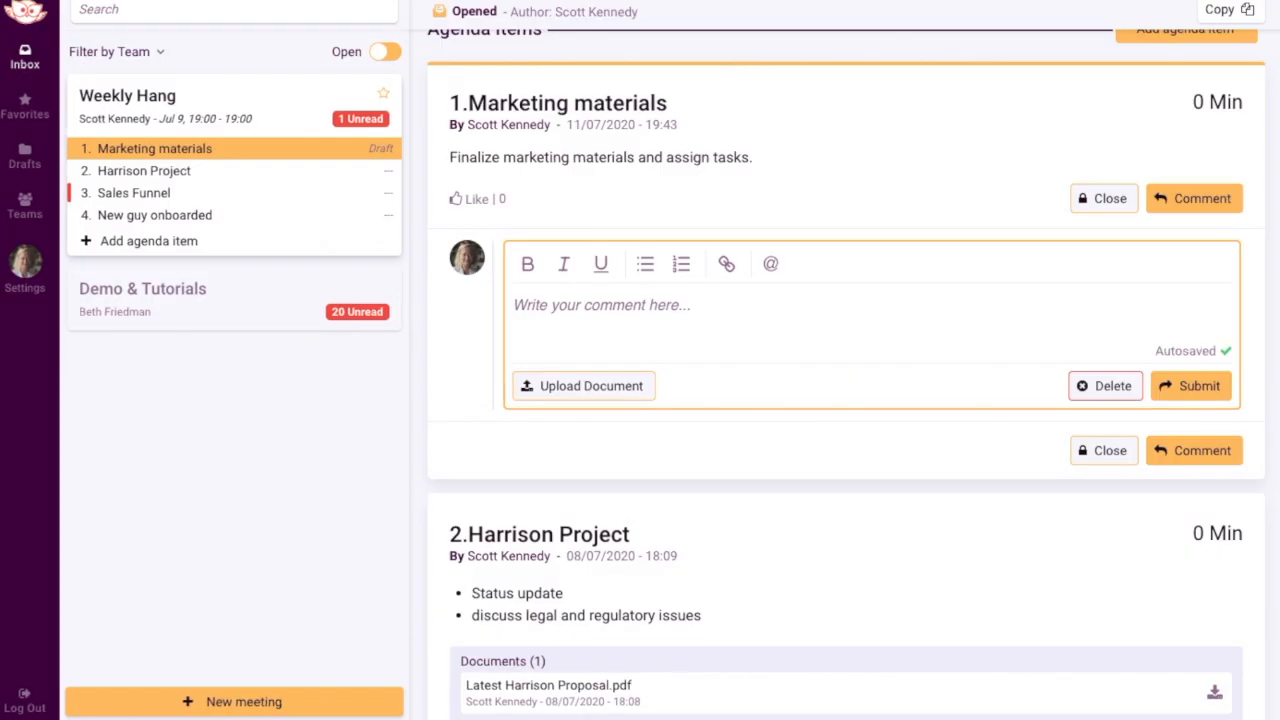
# Step: Write the comment "I can make a short video for the blog!" on the Marketing materials item
pyautogui.write('ake a short video')
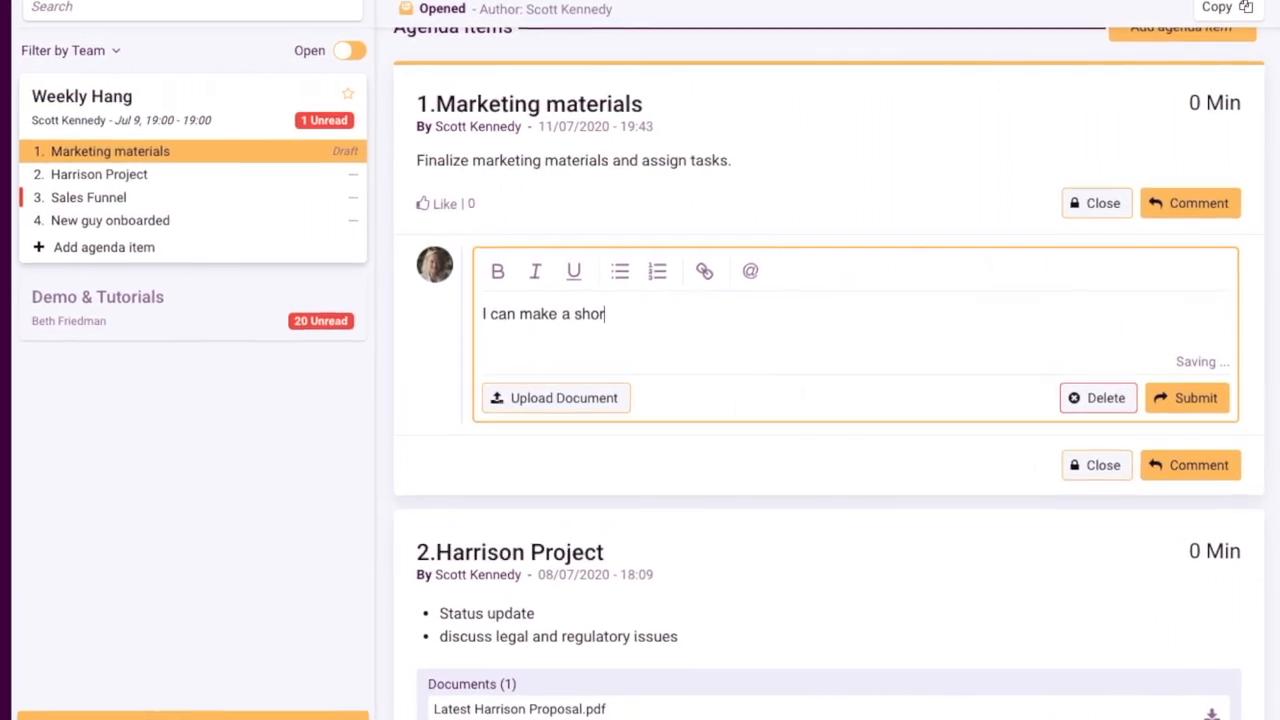
pyautogui.write(' for the')
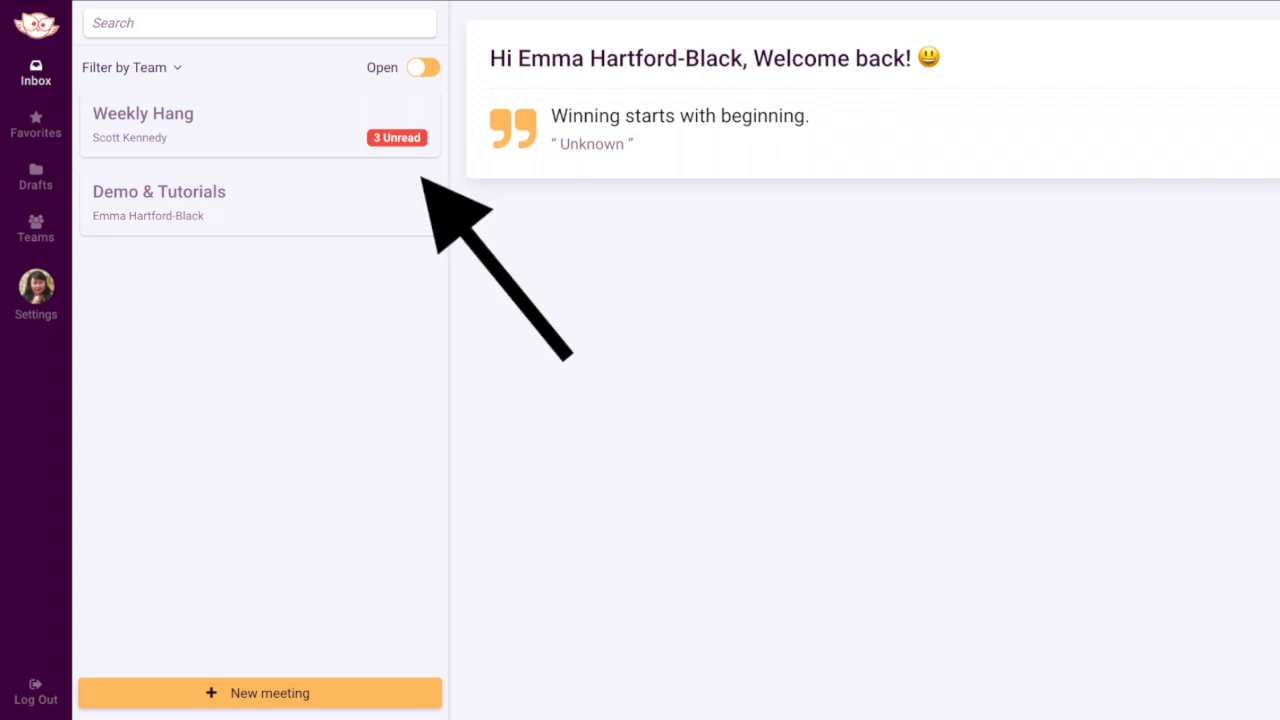
# Step: Open the Weekly Hang meeting from the inbox and go through its unread comments
pyautogui.click(402, 140)
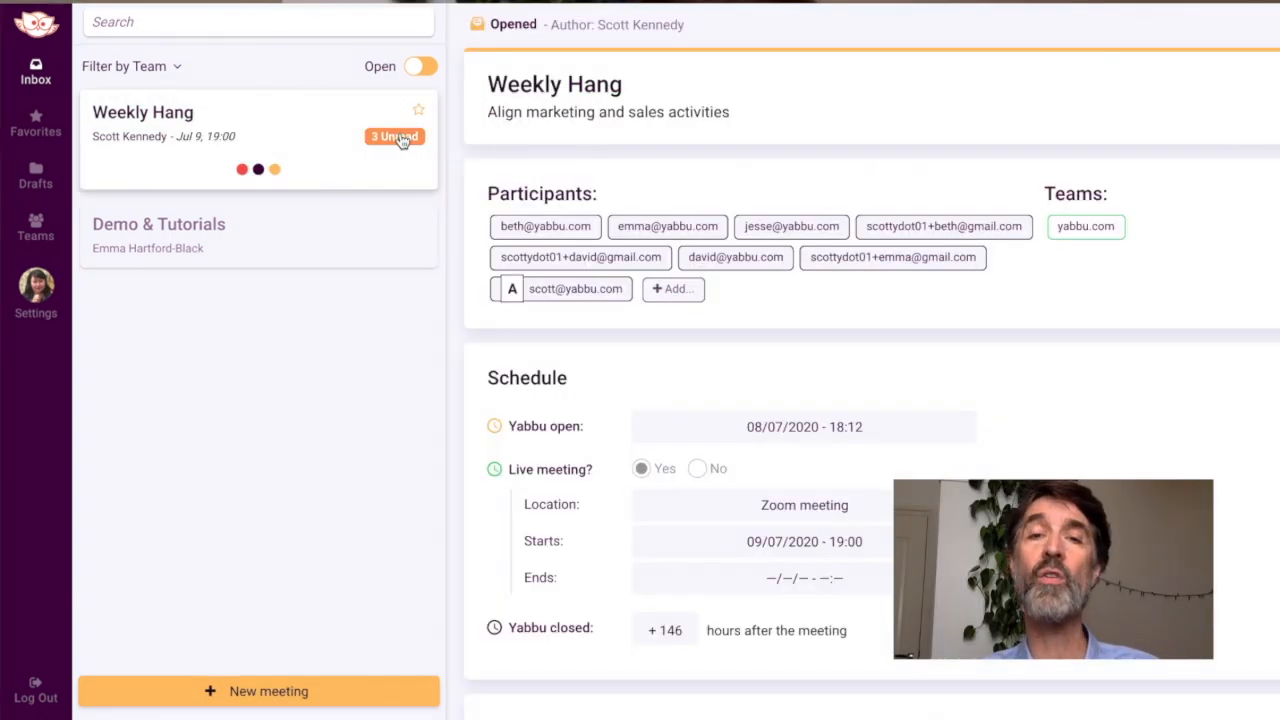
pyautogui.click(402, 140)
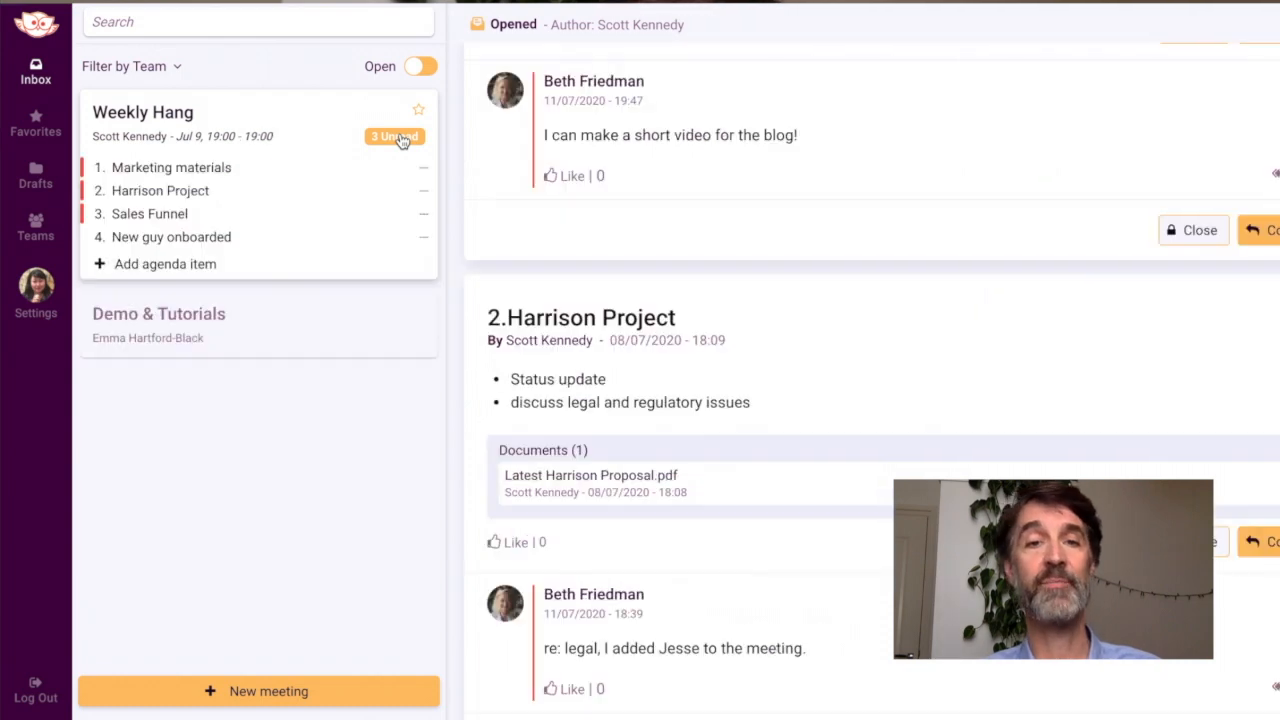
pyautogui.click(402, 140)
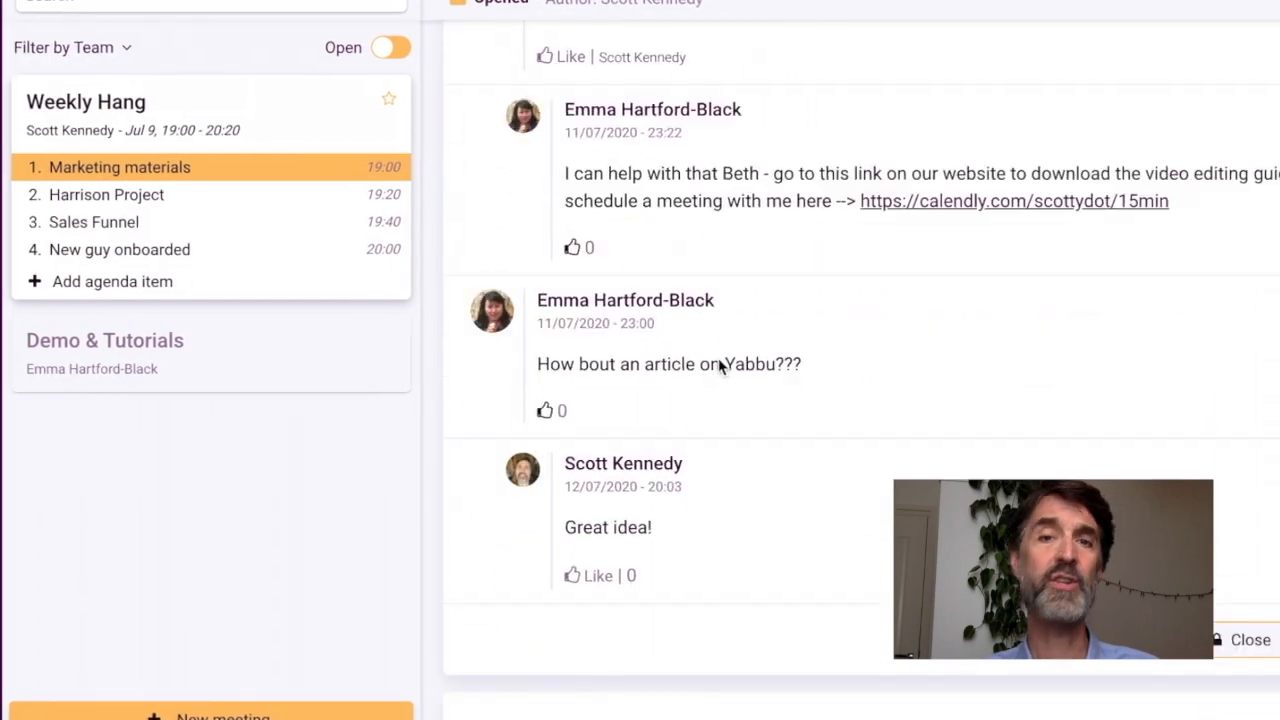
# Step: Comment on the New guy onboarded item that a list of sales tasks for the new colleague is made and attached
pyautogui.scroll(-2, 710, 366)
pyautogui.scroll(-10, 707, 367)
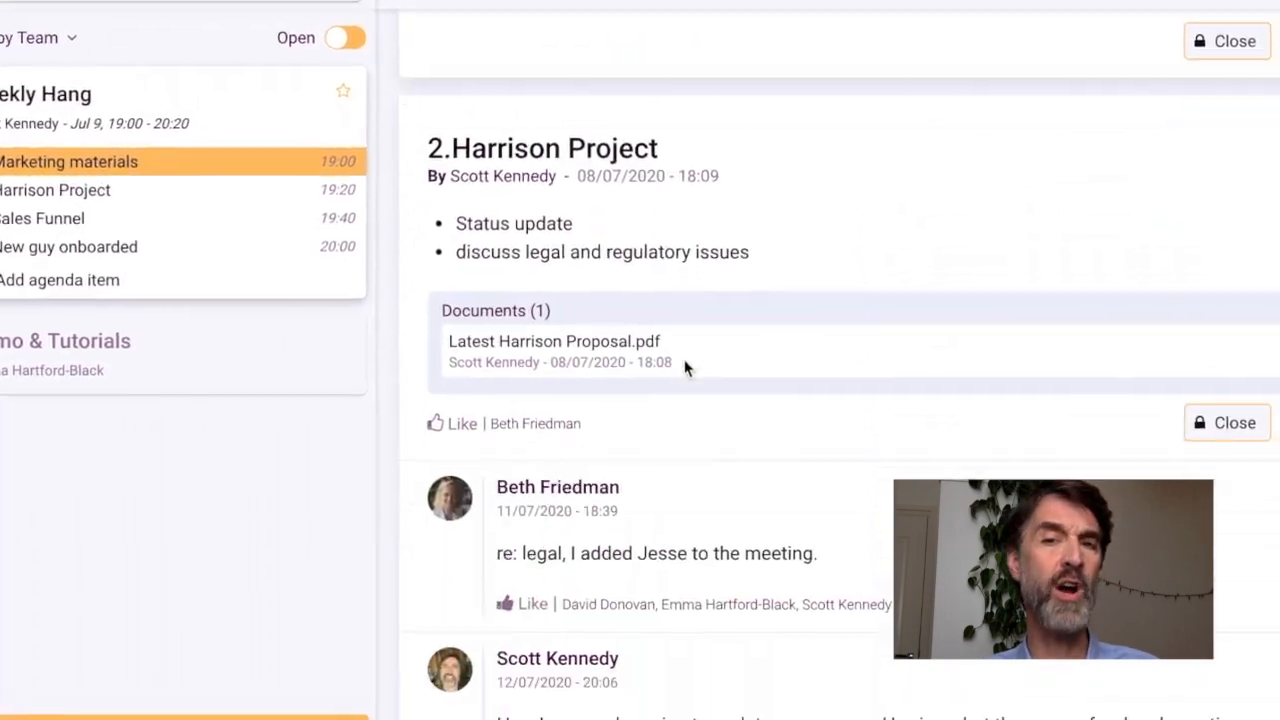
pyautogui.scroll(-15, 590, 364)
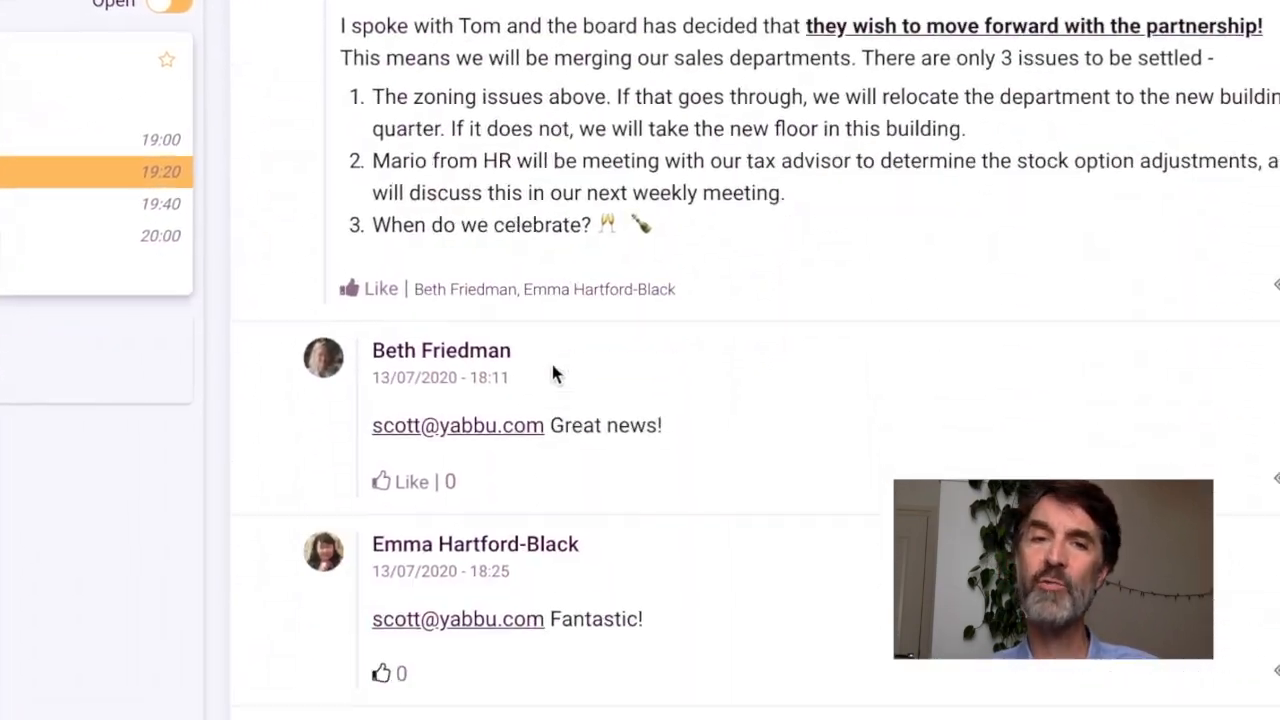
pyautogui.scroll(-10, 420, 372)
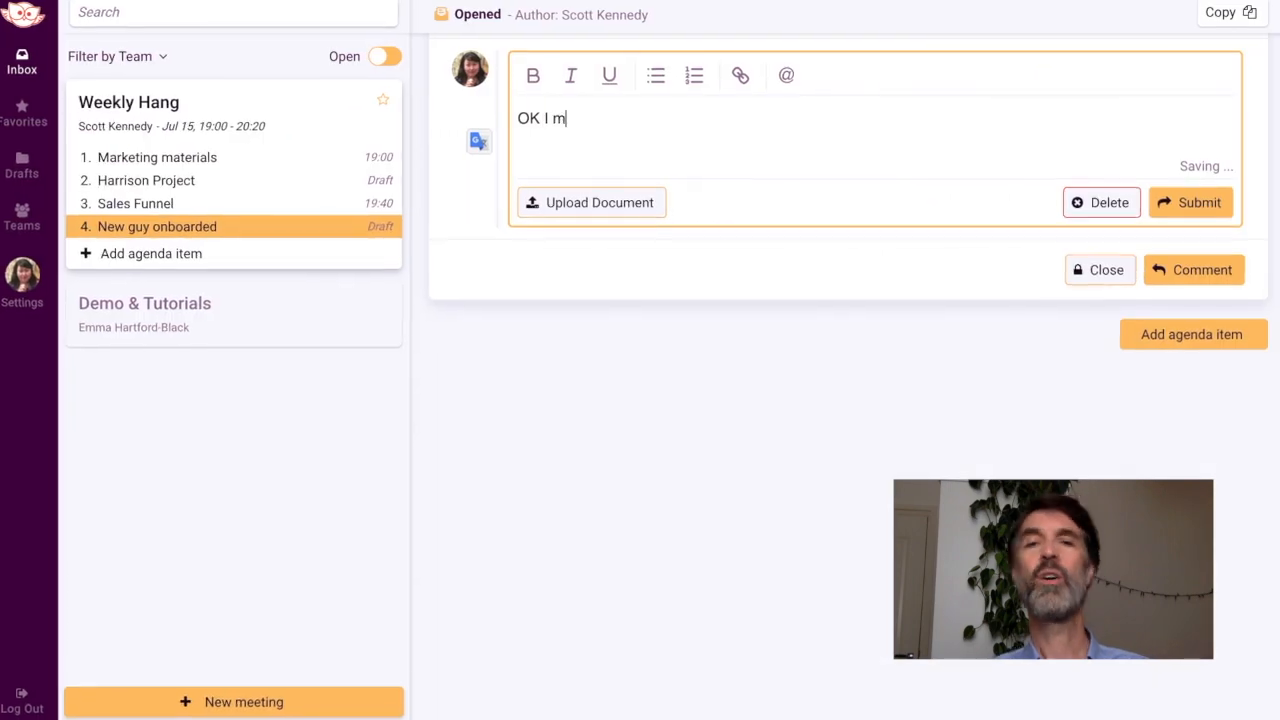
pyautogui.write('ade a list of sales tasks fo')
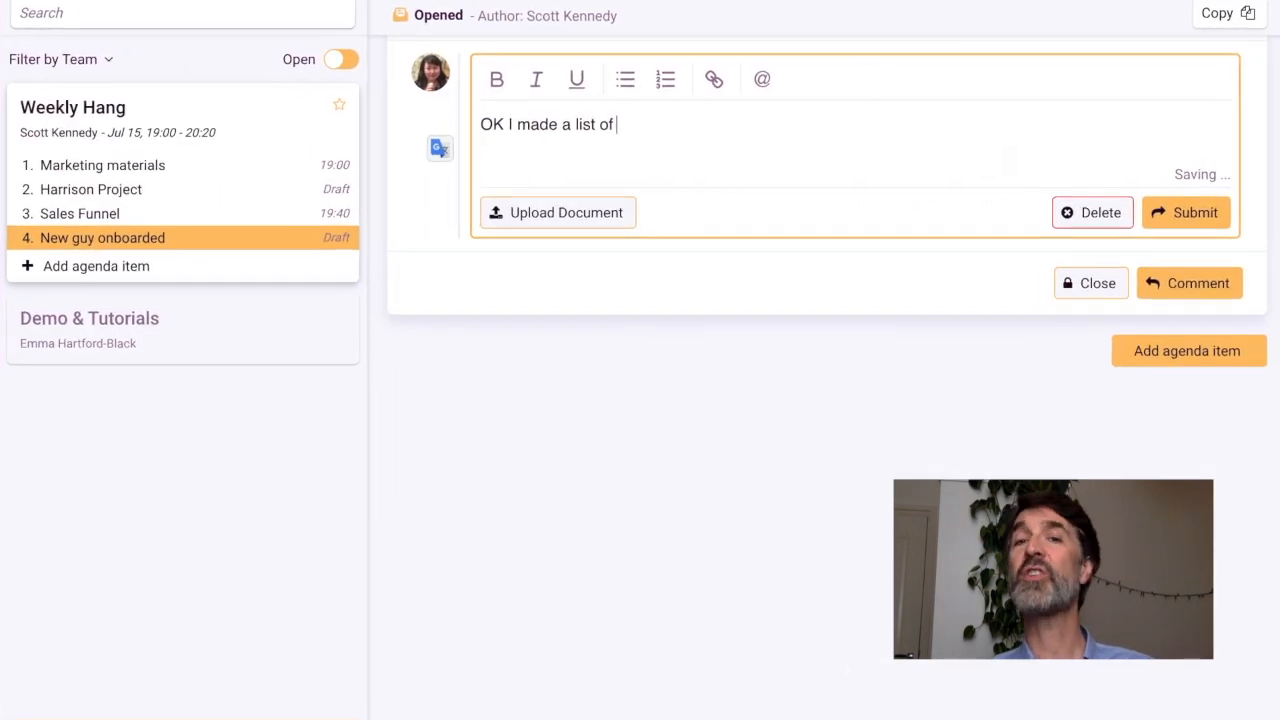
pyautogui.write('r Daniel, and attache')
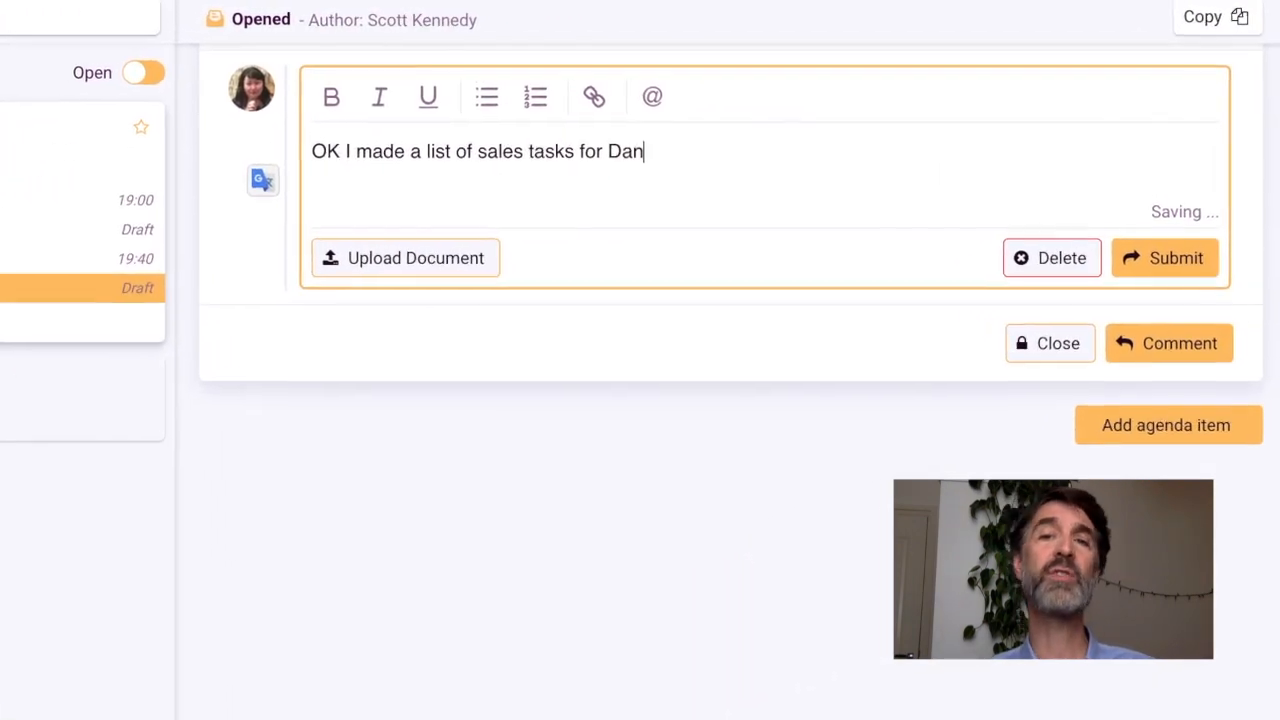
pyautogui.write('d it here.')
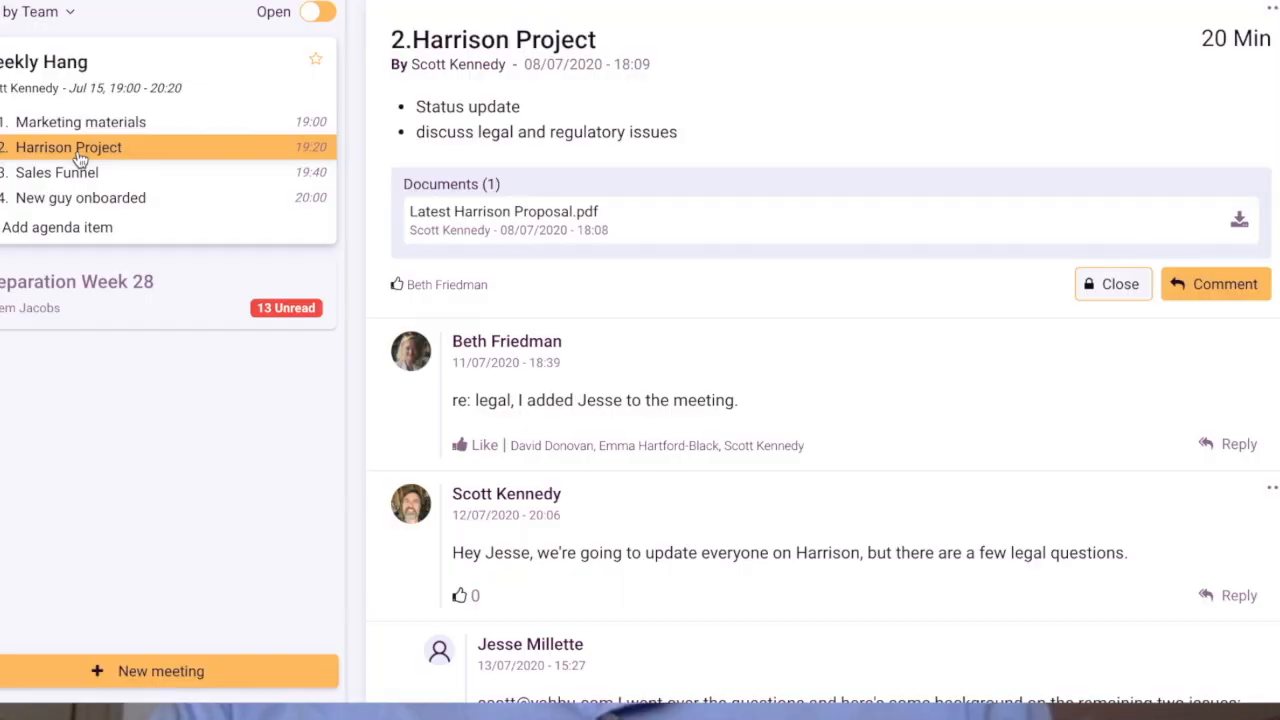
# Step: Close the Harrison Project agenda item with the closing comment "Nice work everyone."
pyautogui.scroll(-10, 527, 215)
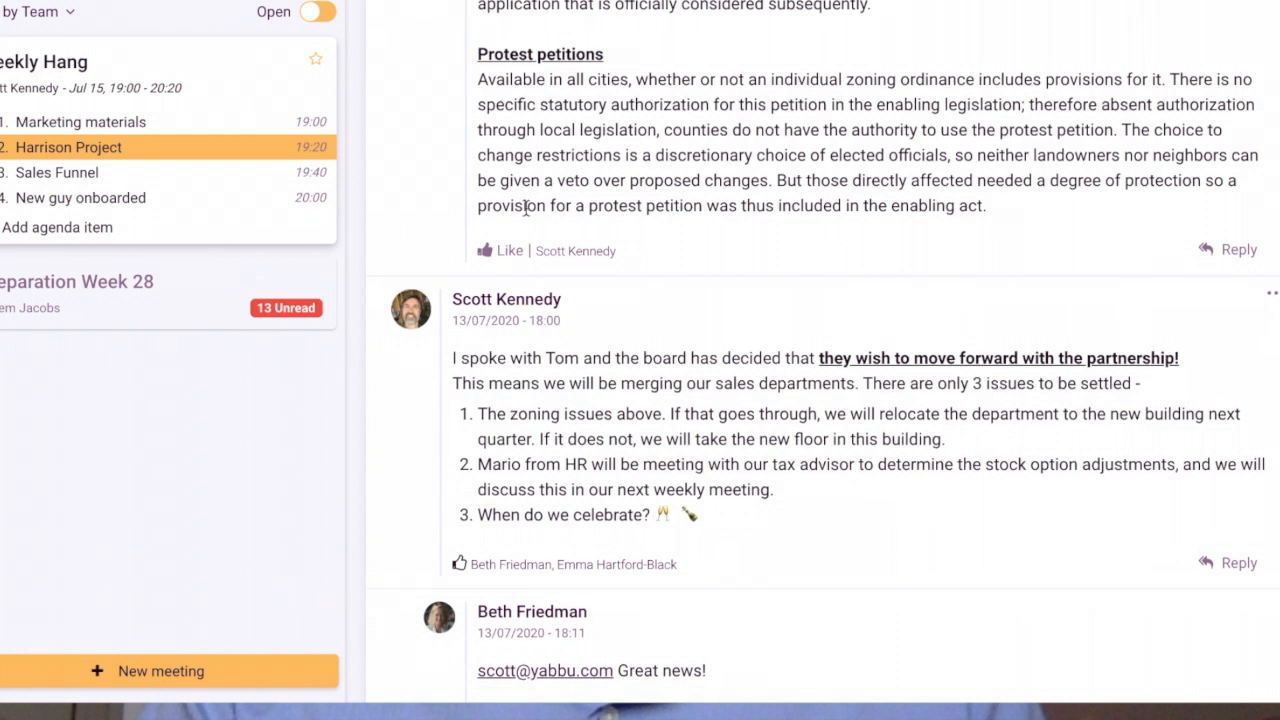
pyautogui.scroll(-4, 527, 212)
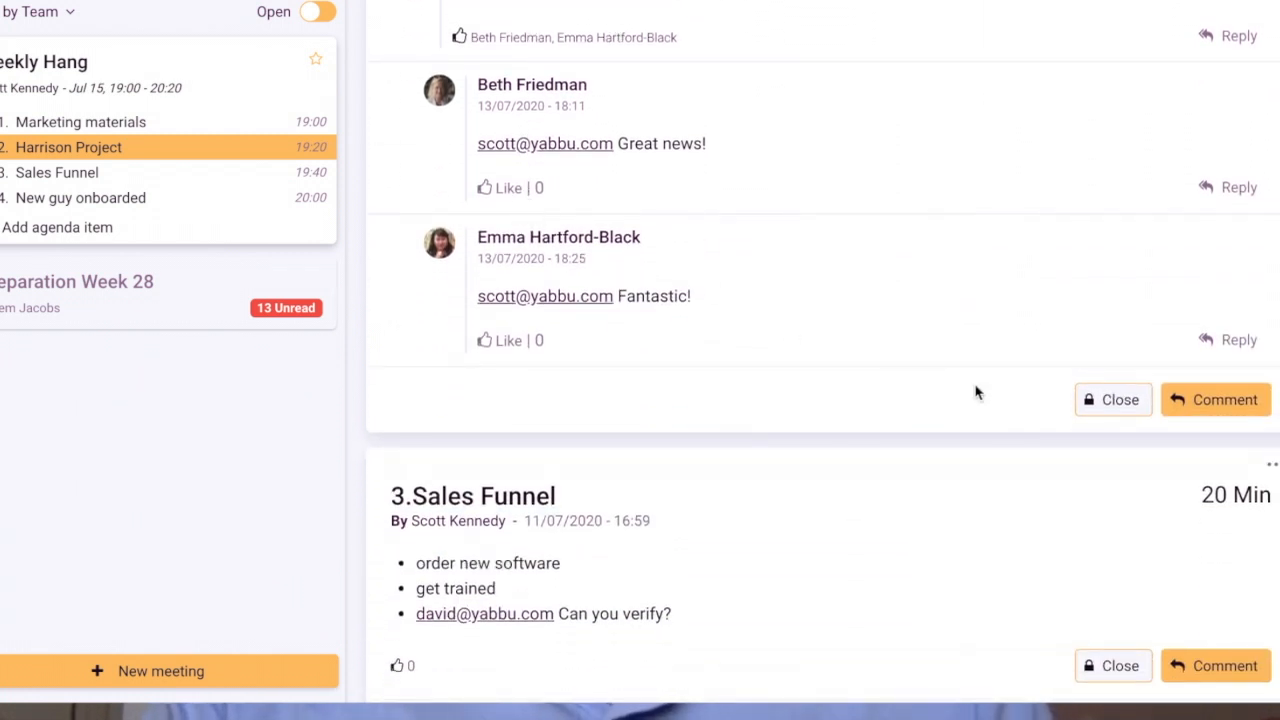
pyautogui.click(1108, 400)
pyautogui.scroll(-4, 1106, 400)
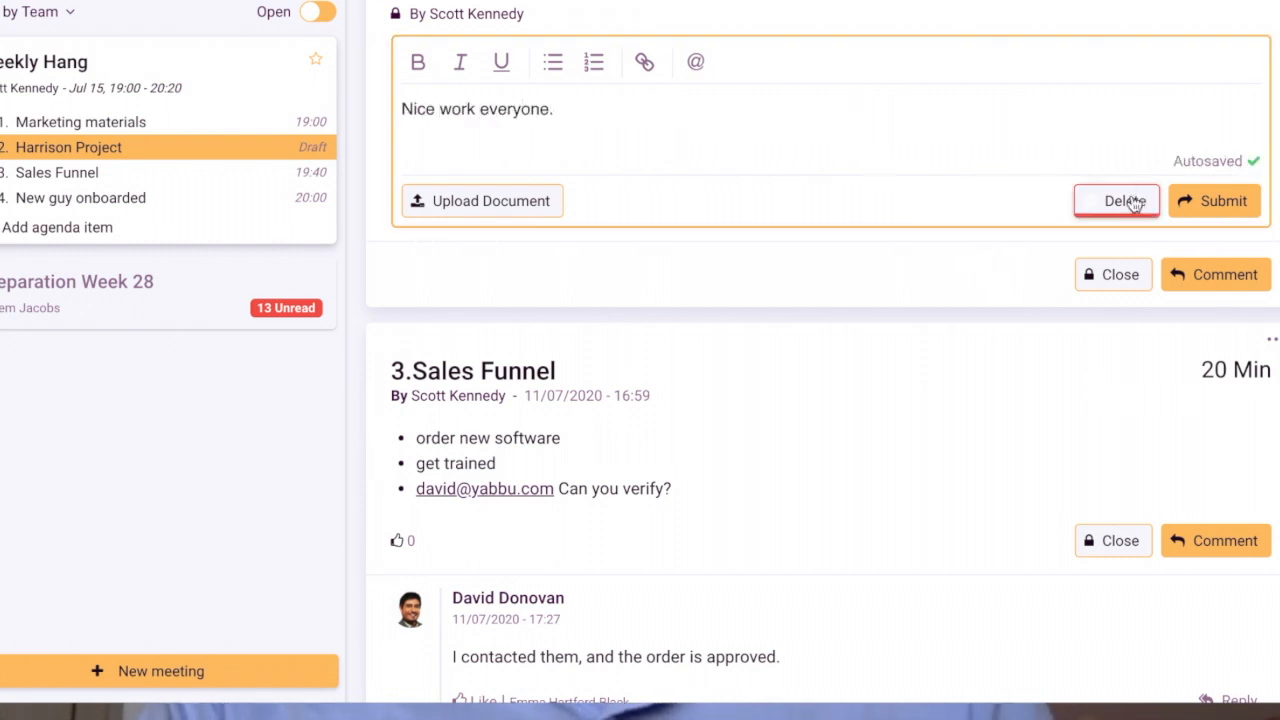
pyautogui.click(1210, 201)
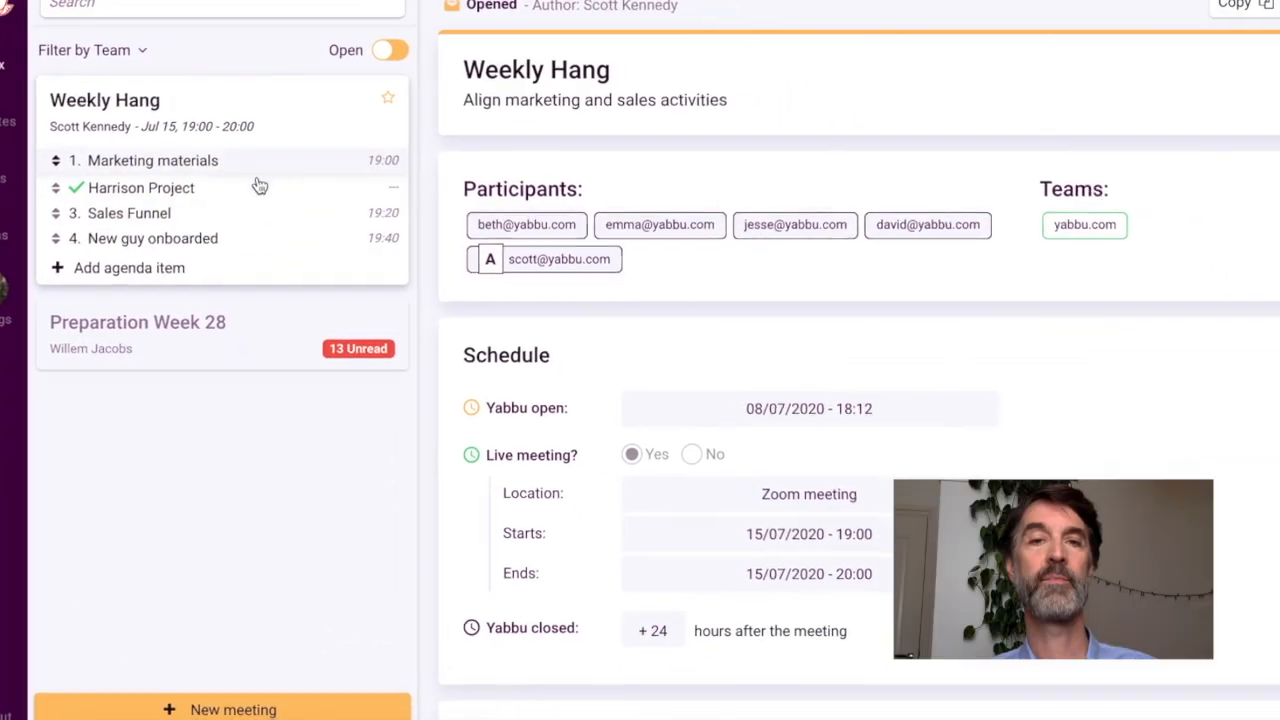
# Step: Go to the New guy onboarded agenda item and close it
pyautogui.click(209, 240)
pyautogui.scroll(-8, 636, 275)
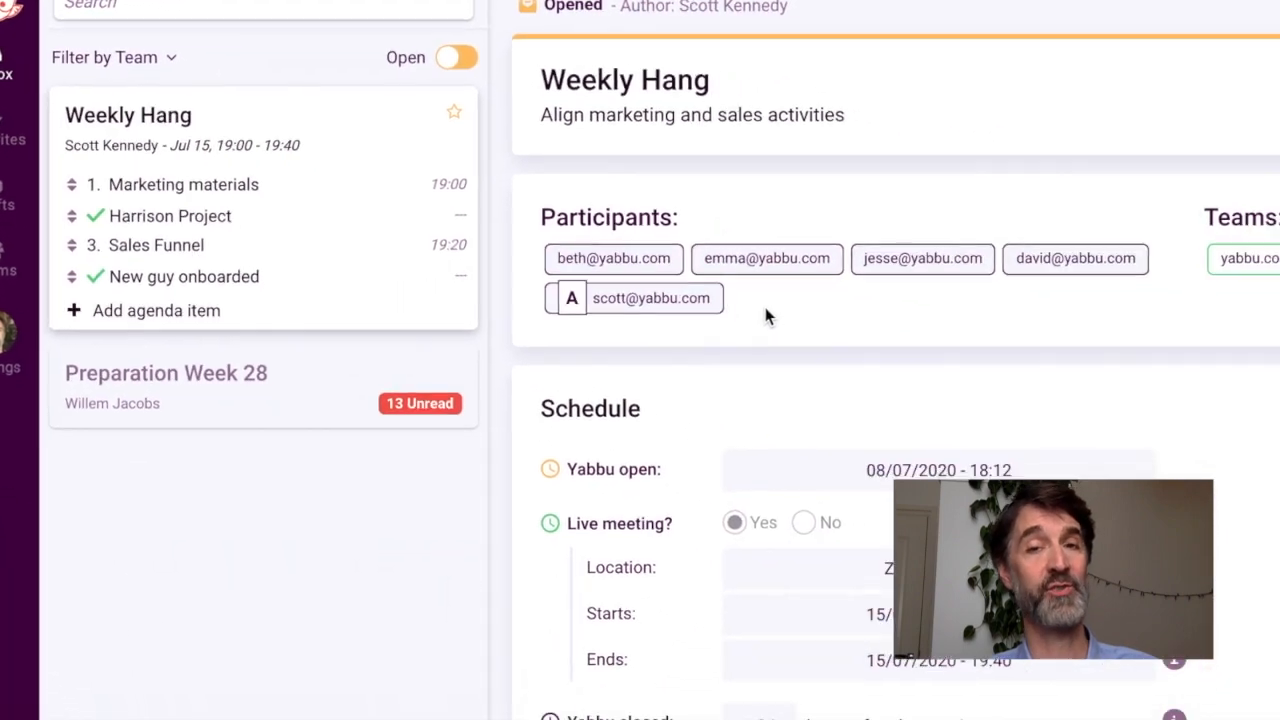
# Step: Bring the Weekly Hang meeting's tasks and decisions into view
pyautogui.scroll(-2, 735, 421)
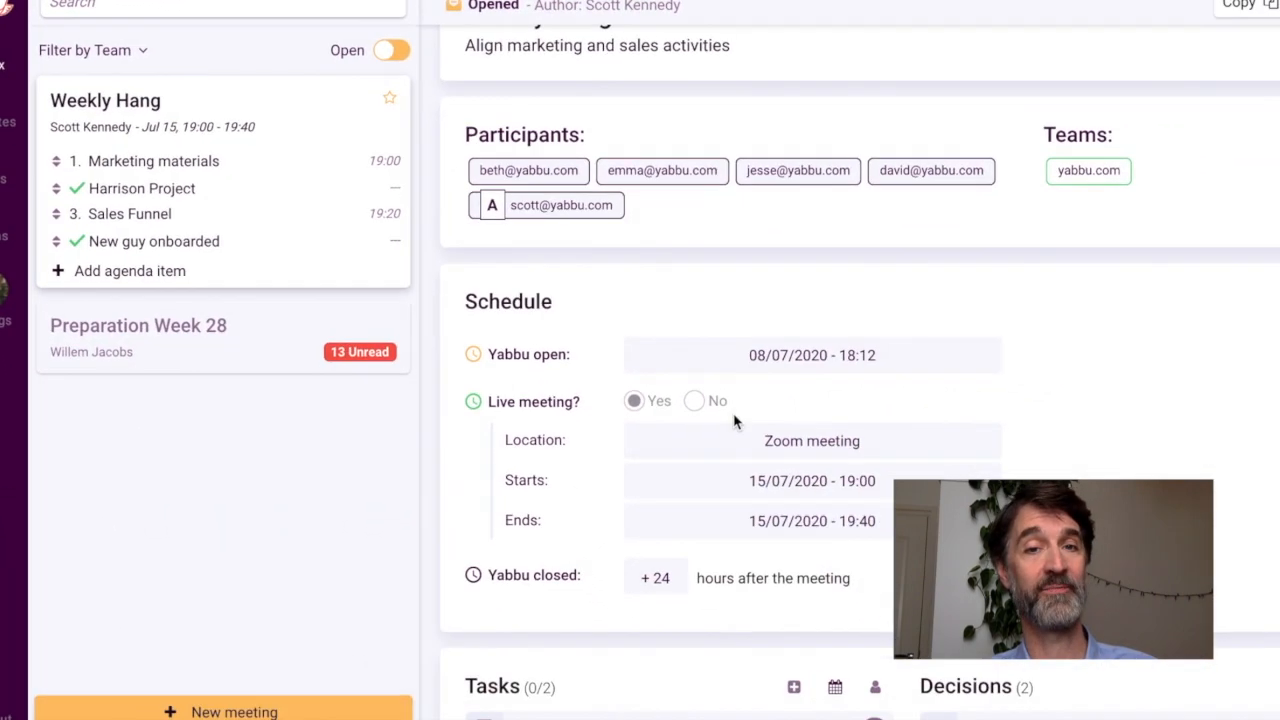